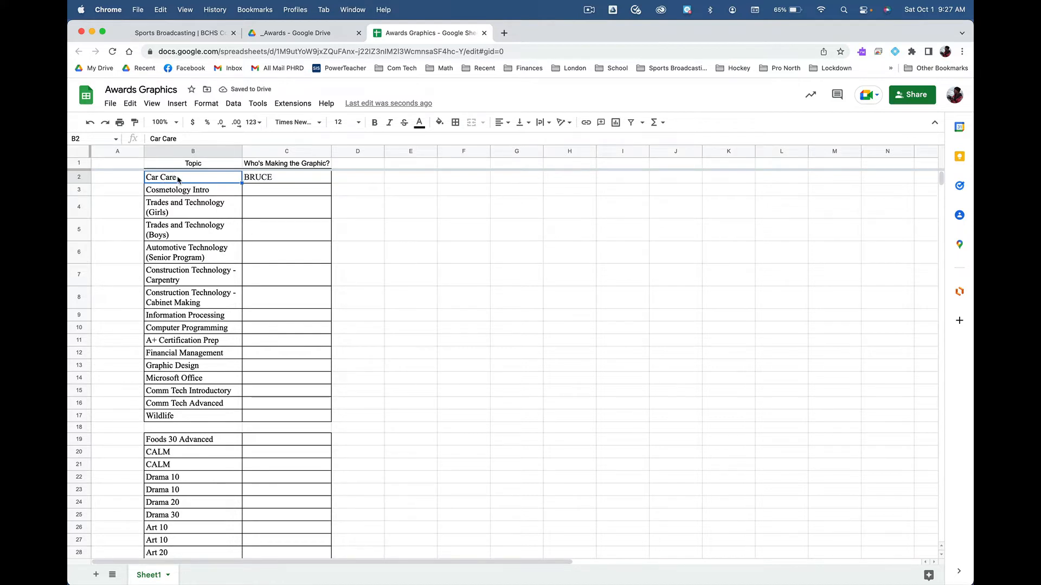
- Copy the Car Care topic from cell B2 and switch to Photoshop
{"action": "left_click", "coordinate": [131, 108]}
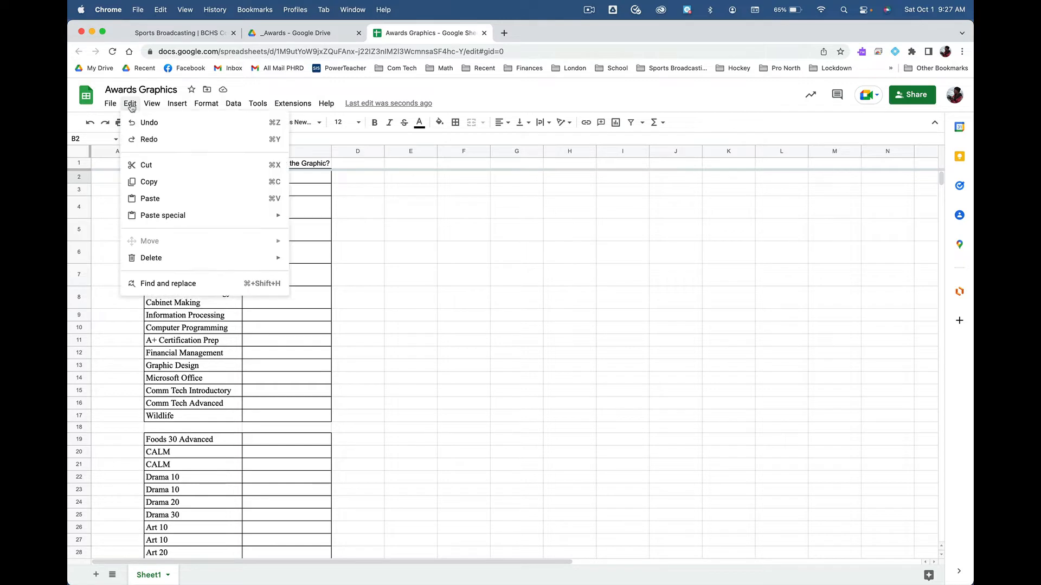
{"action": "left_click", "coordinate": [144, 183]}
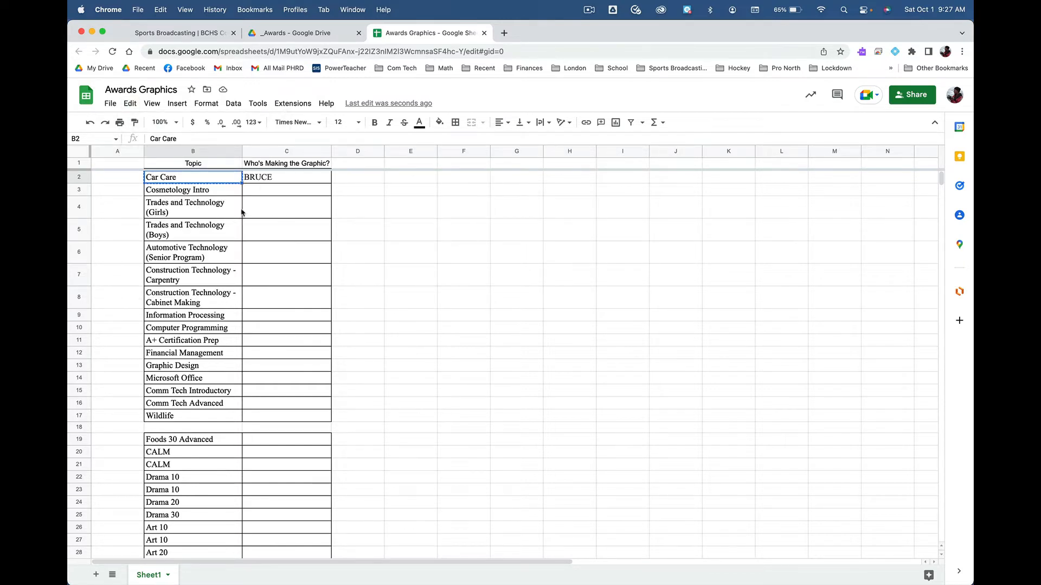
{"action": "mouse_move", "coordinate": [435, 583]}
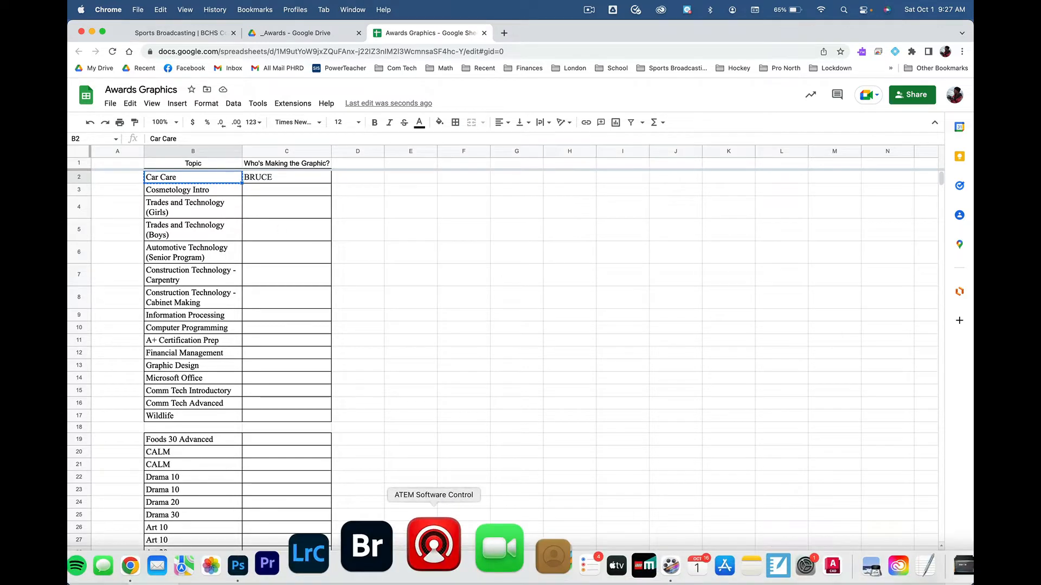
{"action": "left_click", "coordinate": [320, 569]}
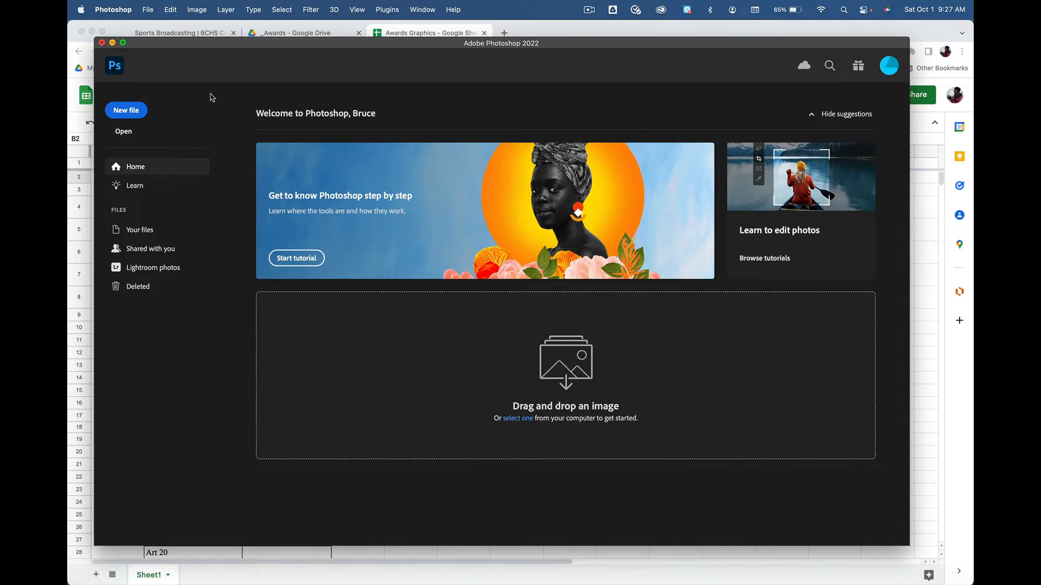
- Create a film and video document named Car Care from the HDTV 1080p preset, 1920 x 1080 px, with transparent background contents
{"action": "left_click", "coordinate": [125, 111]}
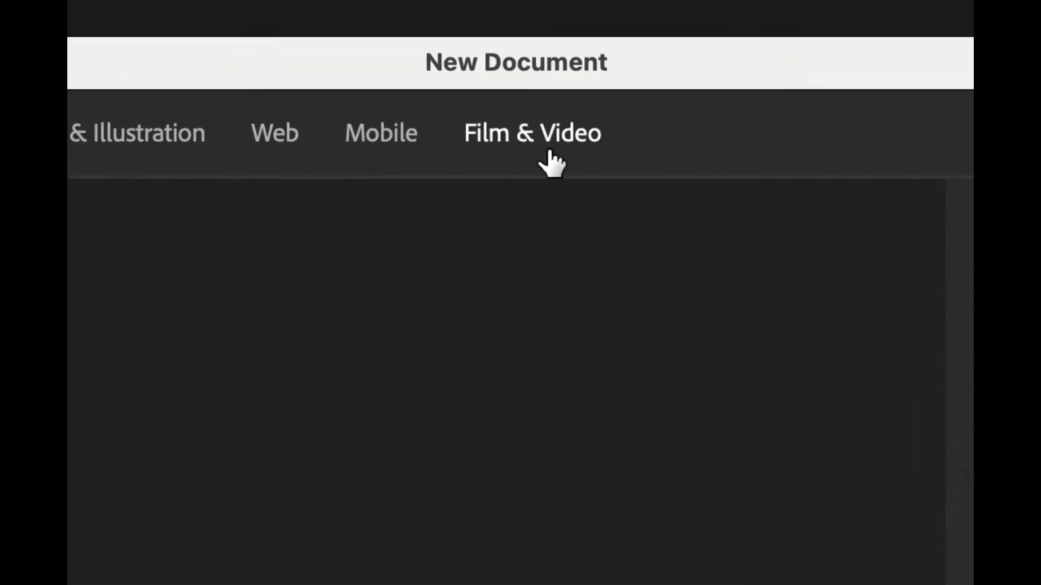
{"action": "left_click", "coordinate": [538, 146]}
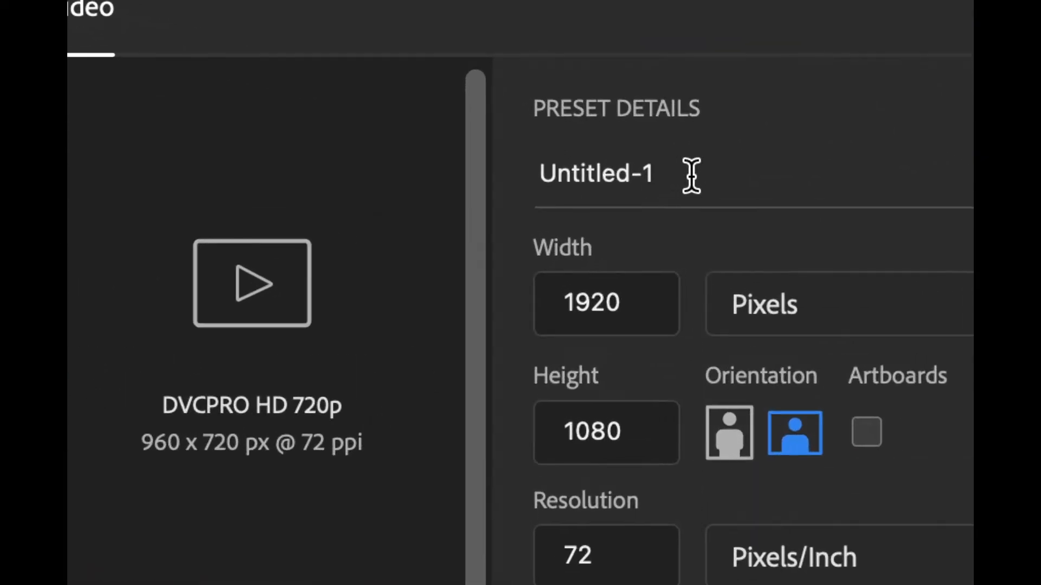
{"action": "left_click", "coordinate": [688, 177]}
{"action": "left_click_drag", "start_coordinate": [673, 175], "coordinate": [523, 169]}
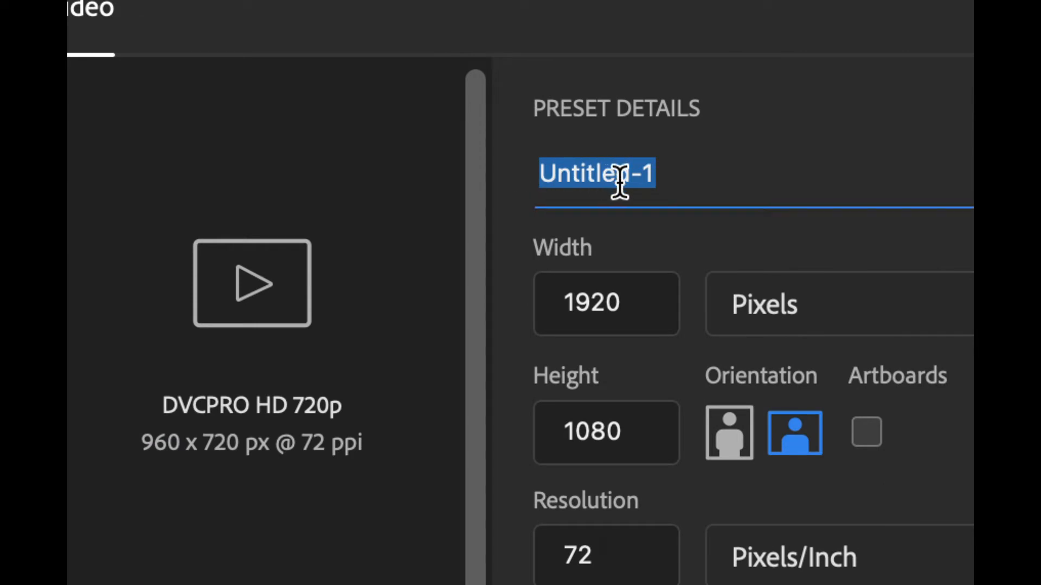
{"action": "type", "text": "Car Care"}
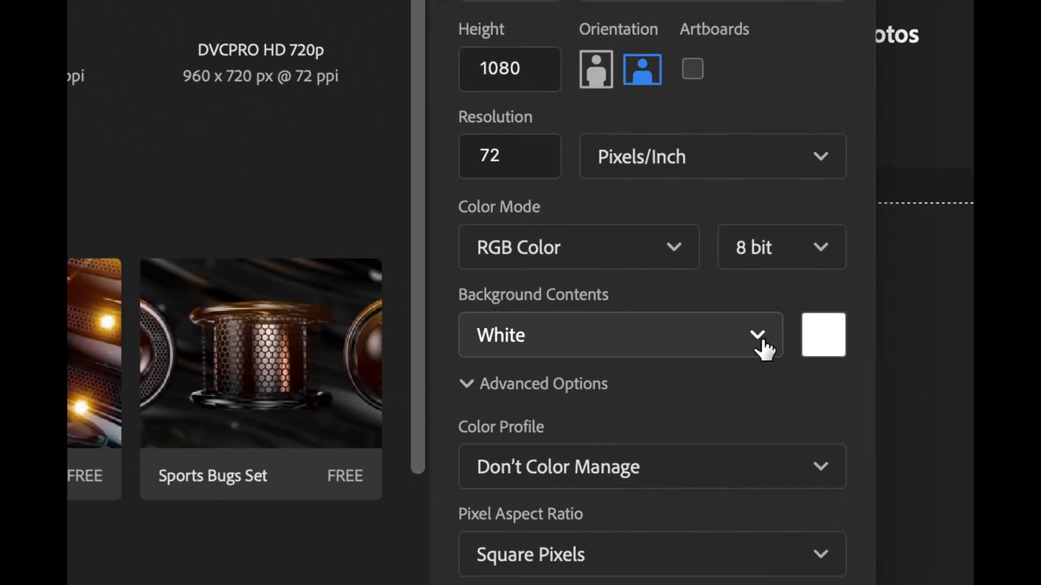
{"action": "left_click", "coordinate": [762, 340]}
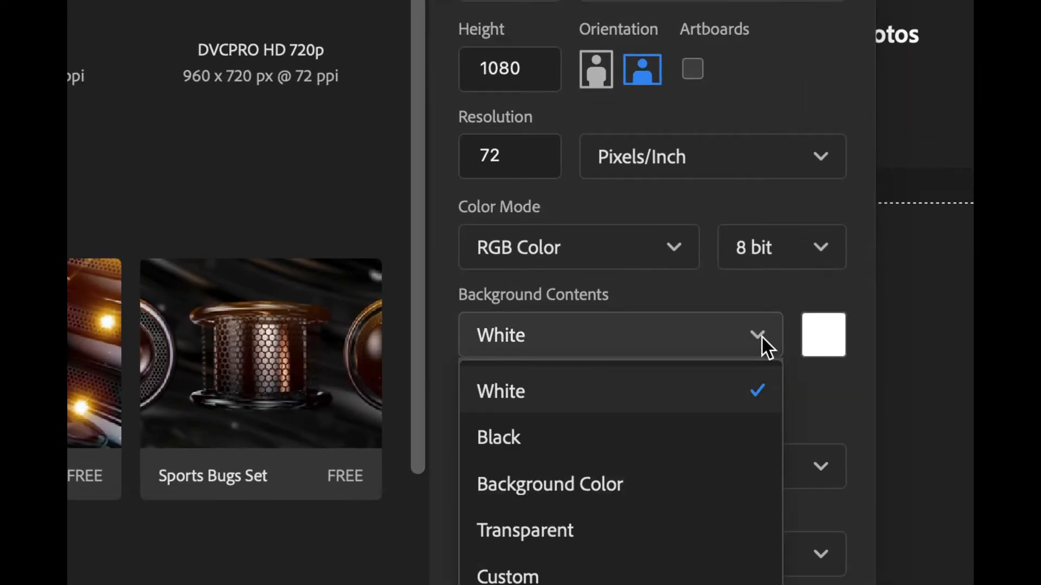
{"action": "left_click", "coordinate": [554, 531]}
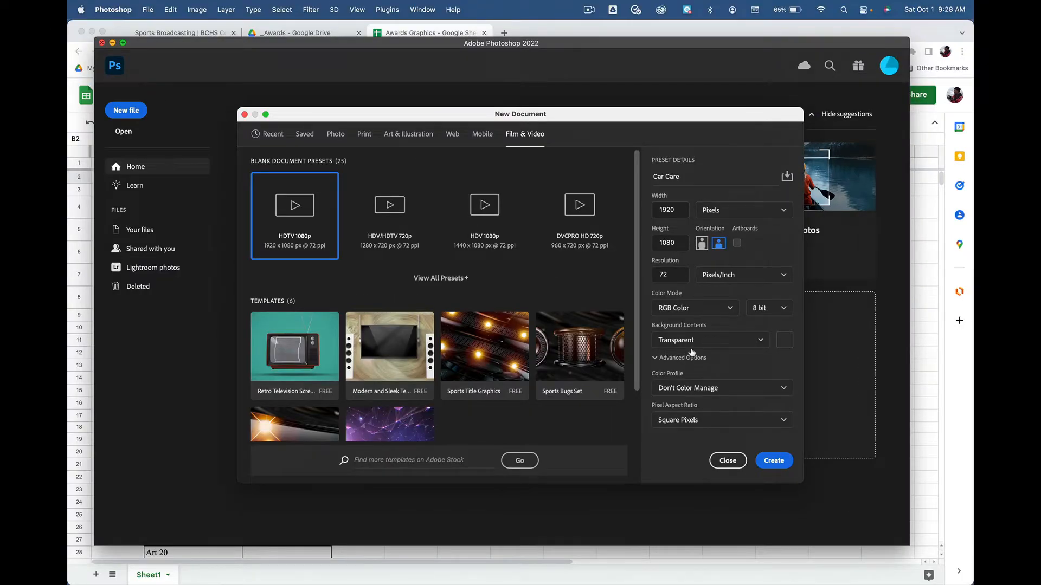
{"action": "left_click", "coordinate": [776, 461]}
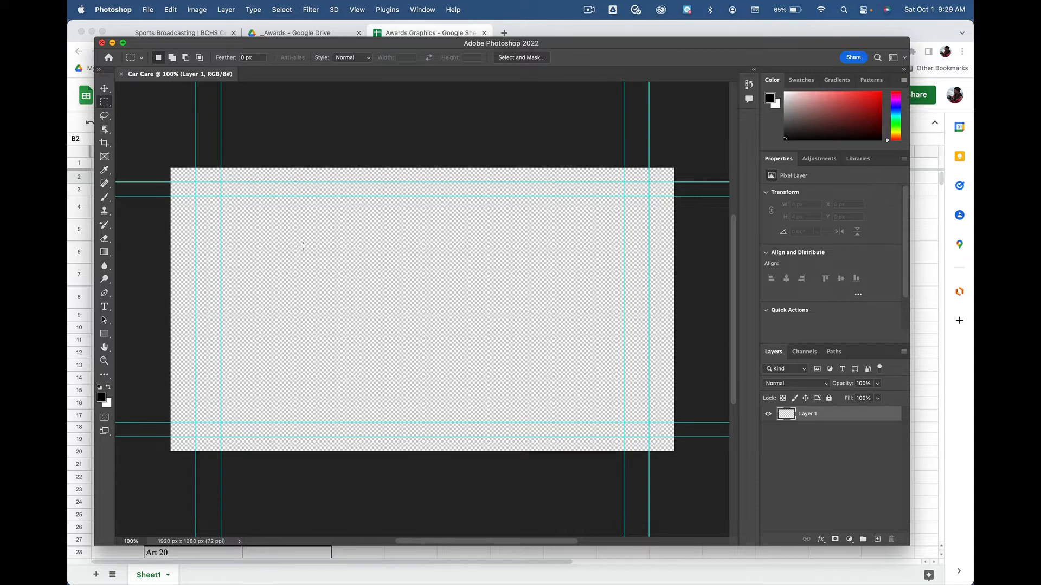
- Activate the Rectangle Tool and set its stroke to No Color
{"action": "key", "text": "u"}
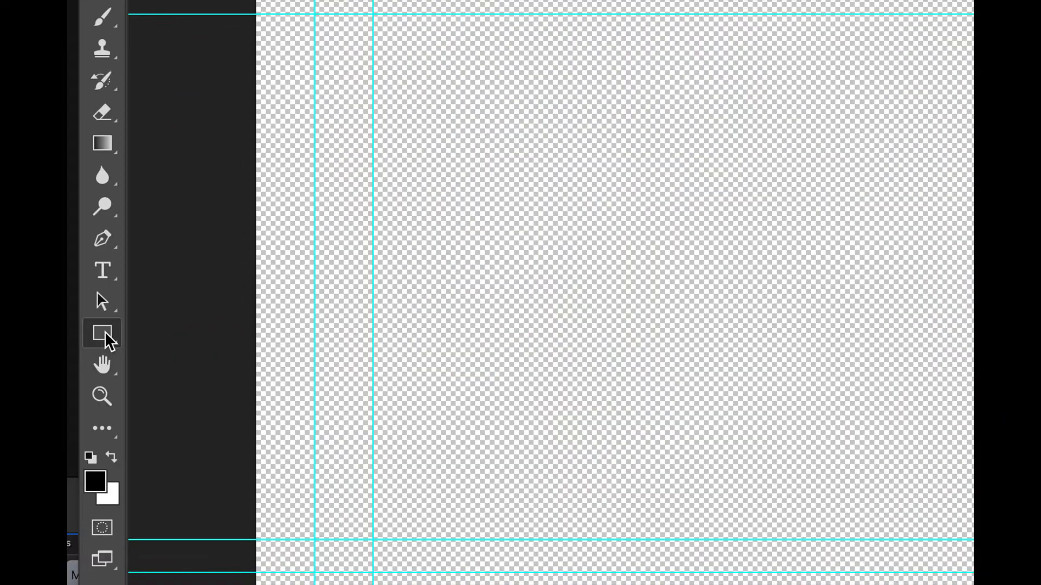
{"action": "right_click", "coordinate": [107, 334]}
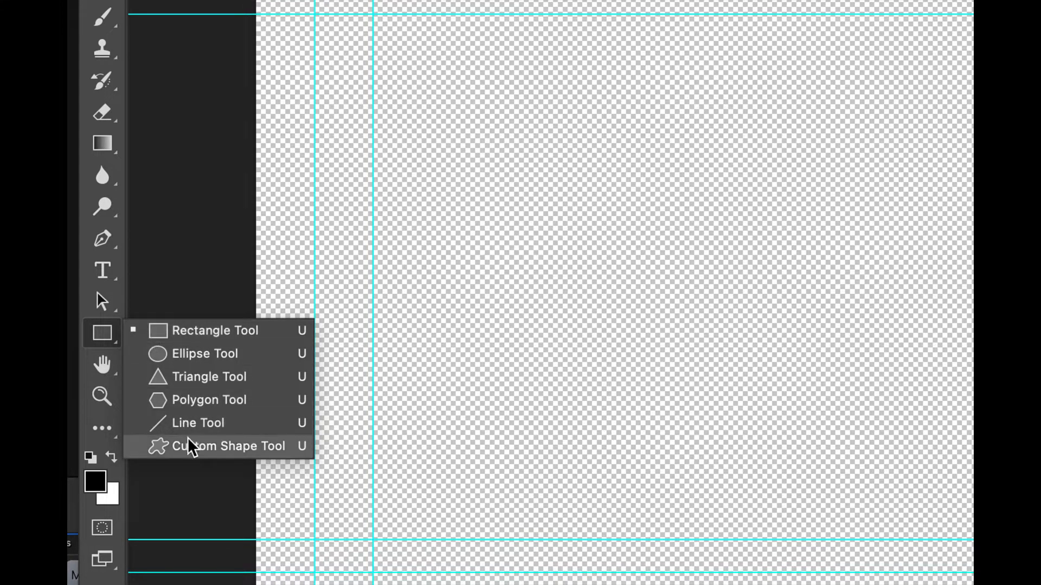
{"action": "left_click", "coordinate": [194, 334]}
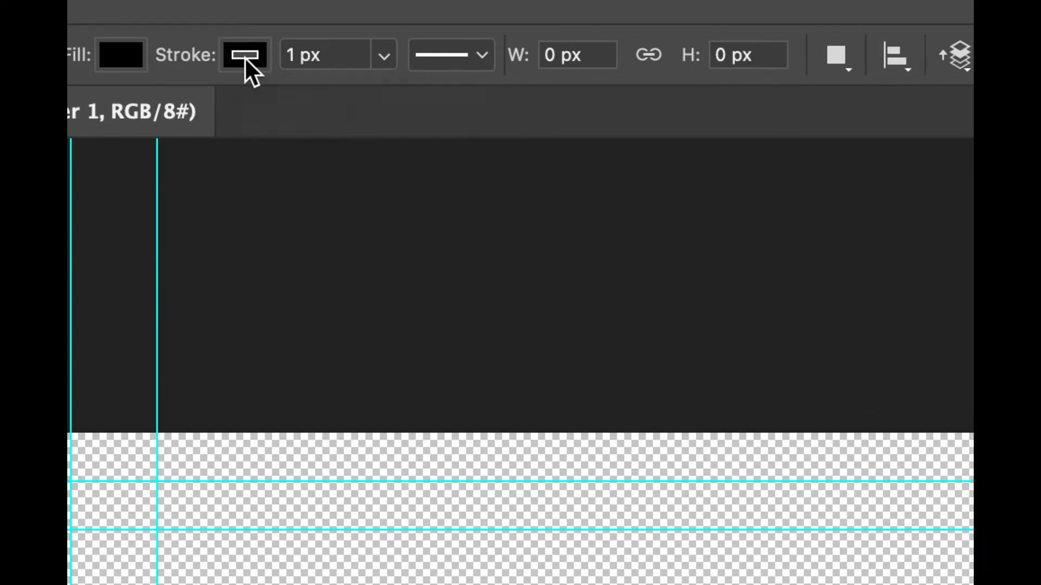
{"action": "left_click", "coordinate": [245, 57]}
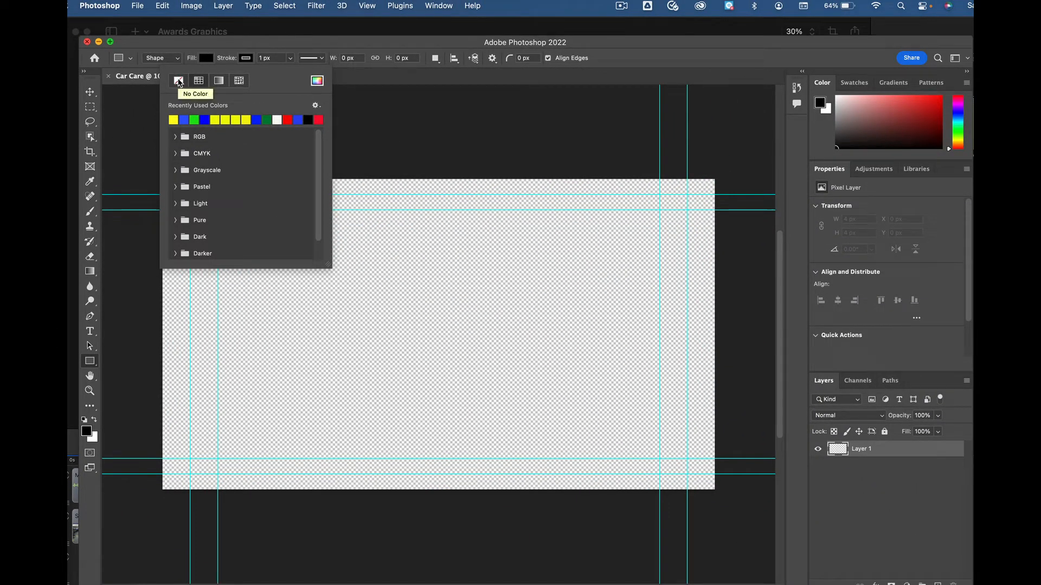
{"action": "left_click", "coordinate": [179, 81]}
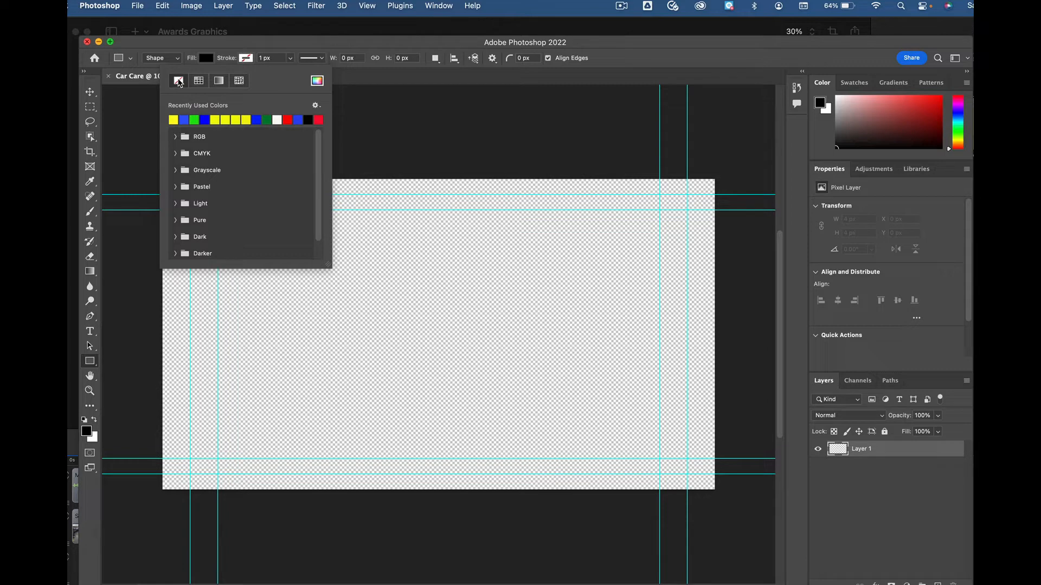
{"action": "left_click", "coordinate": [239, 48]}
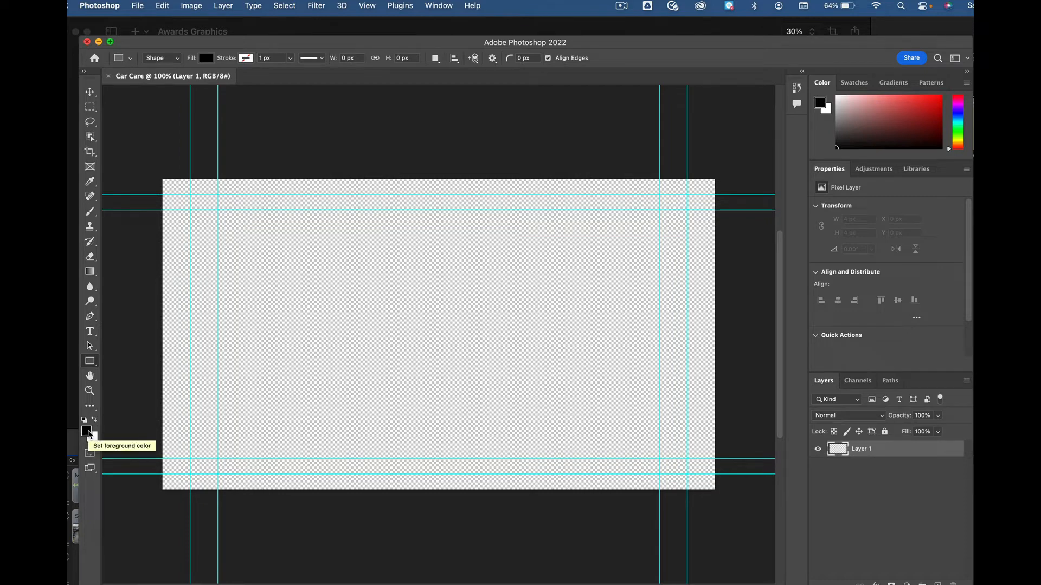
- Set the foreground color to hex 3356fb
{"action": "left_click", "coordinate": [87, 431]}
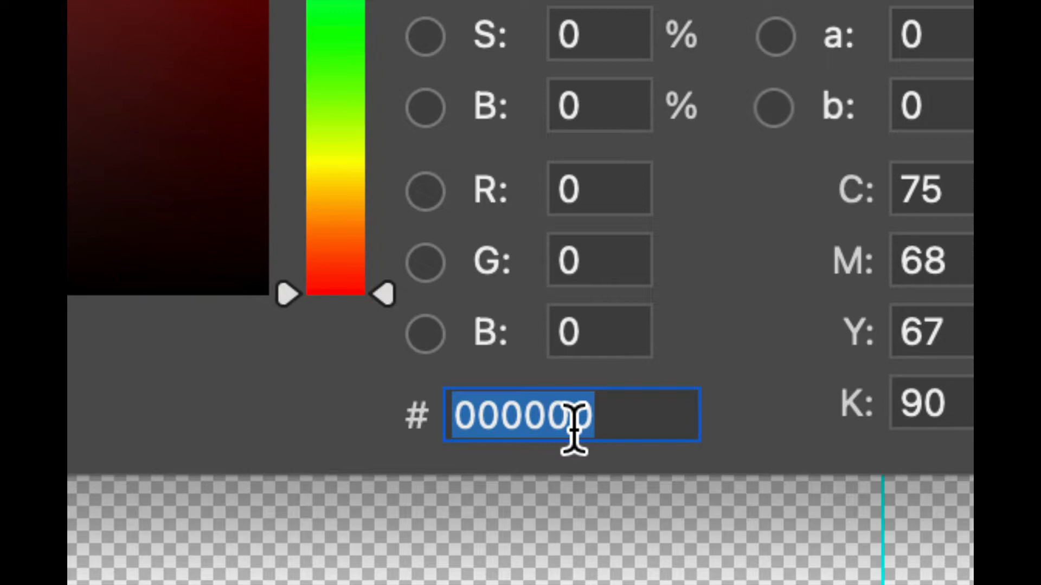
{"action": "type", "text": "3356"}
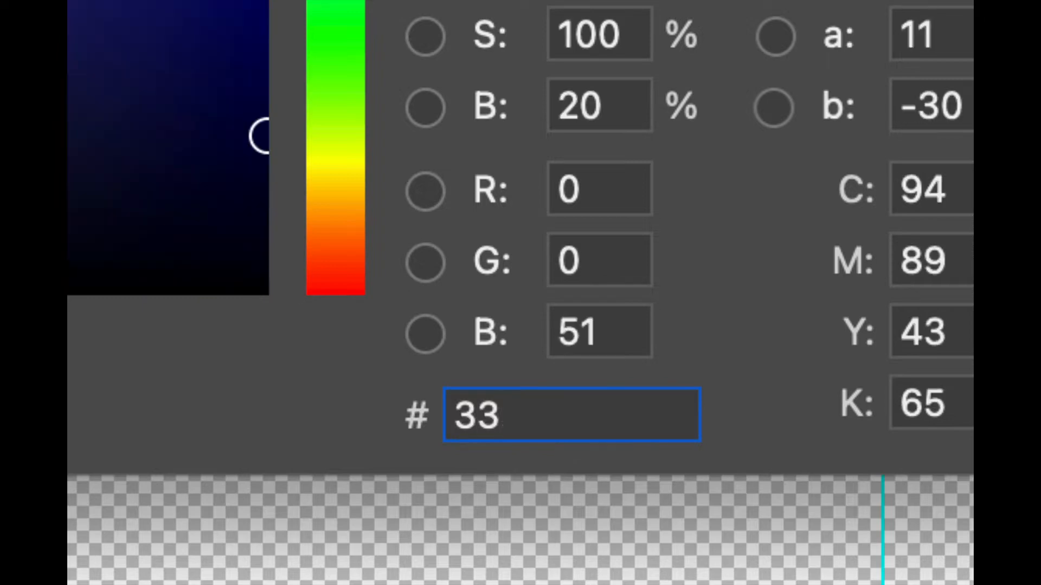
{"action": "type", "text": "fb"}
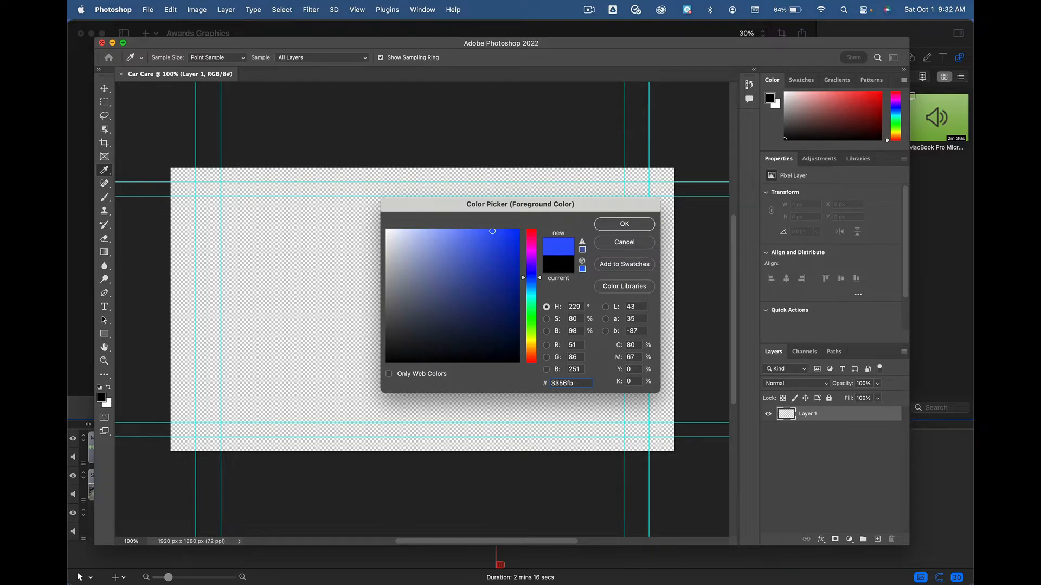
{"action": "left_click", "coordinate": [624, 224]}
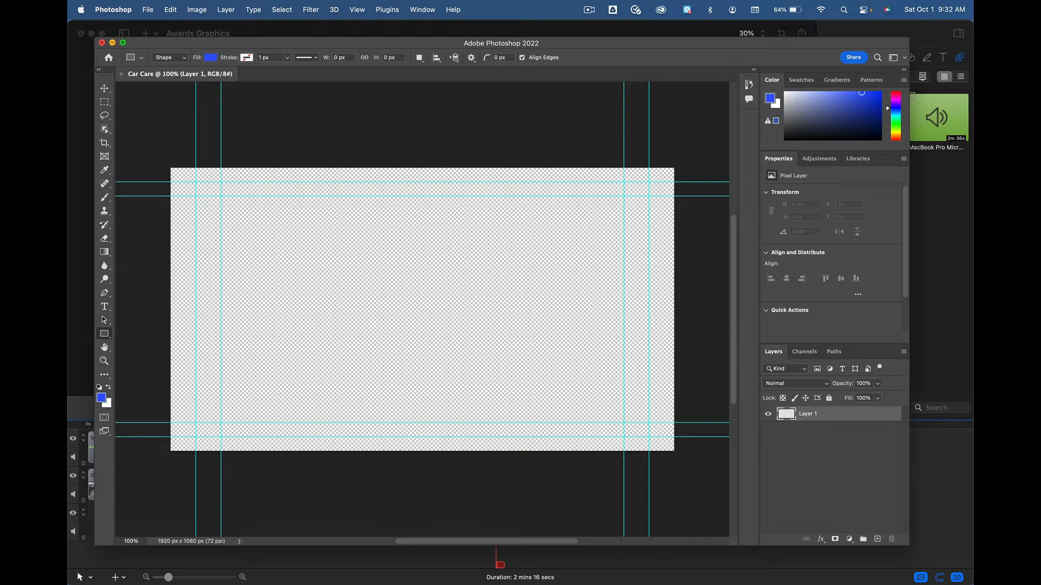
- Give the shape fill the Foreground to Transparent gradient and move its opaque opacity stop to about the middle of the gradient
{"action": "left_click", "coordinate": [210, 57]}
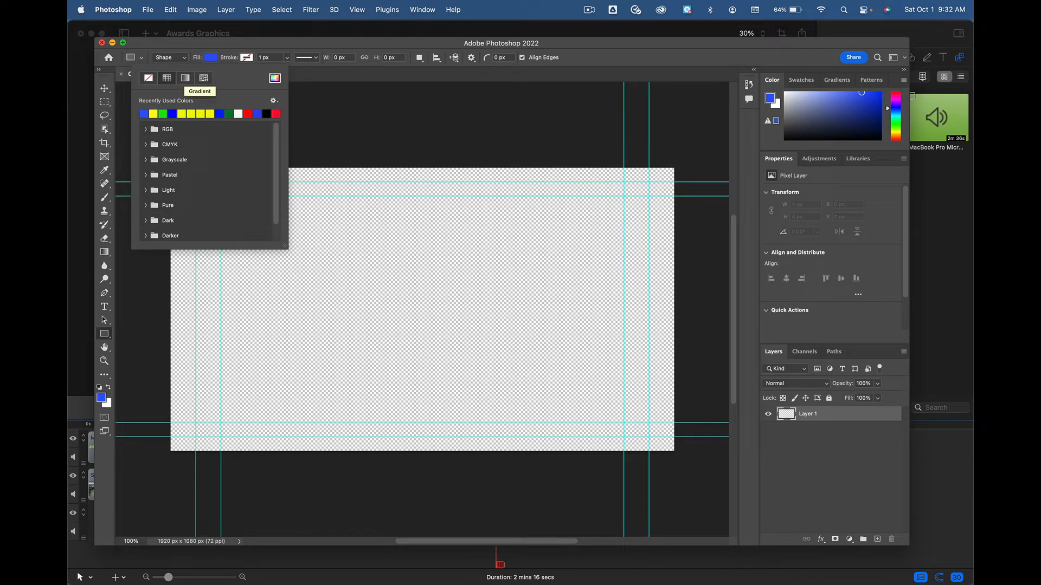
{"action": "left_click", "coordinate": [184, 78]}
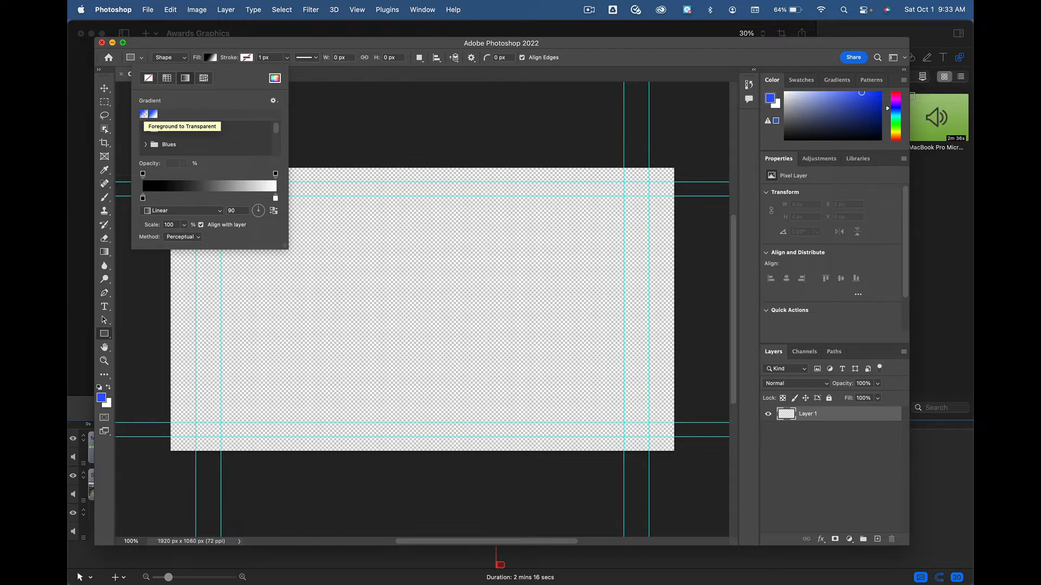
{"action": "left_click", "coordinate": [144, 114]}
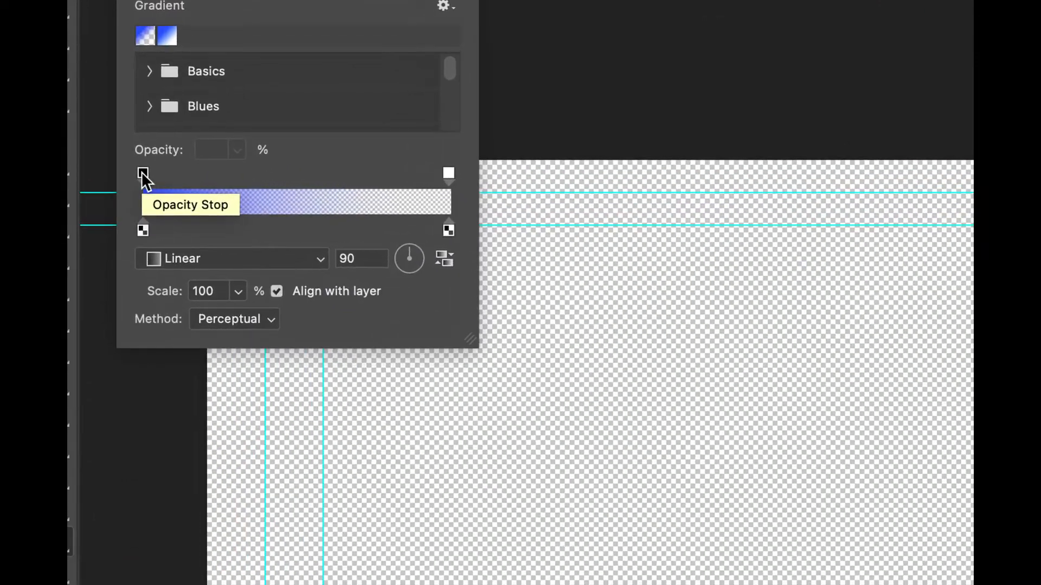
{"action": "left_click_drag", "start_coordinate": [143, 173], "coordinate": [302, 174]}
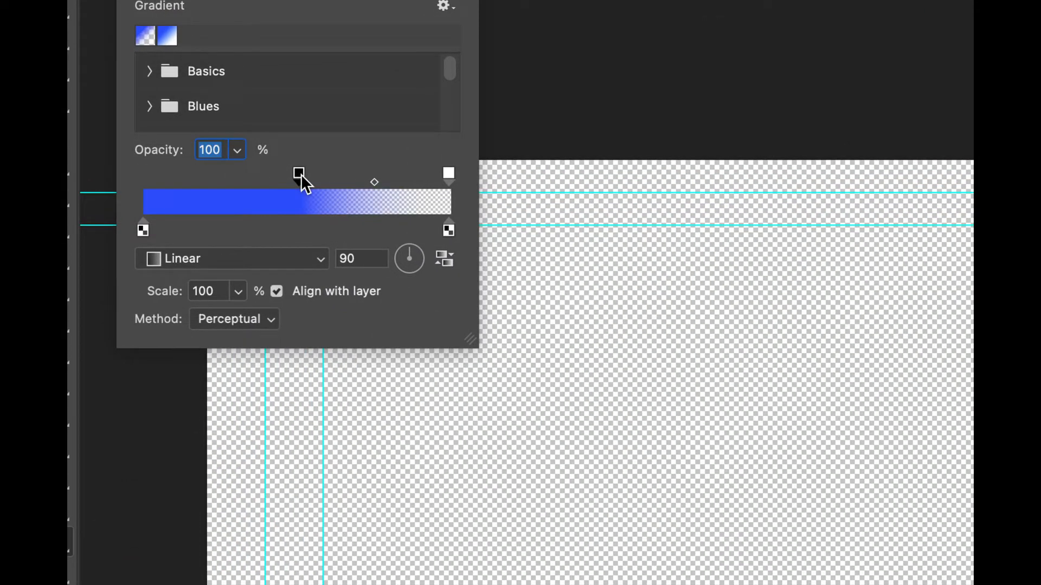
{"action": "left_click", "coordinate": [375, 181]}
{"action": "left_click_drag", "start_coordinate": [415, 184], "coordinate": [362, 184]}
- Set the fill gradient's angle to 0 and the middle stop's opacity to 80%
{"action": "left_click", "coordinate": [419, 256]}
{"action": "left_click", "coordinate": [372, 258]}
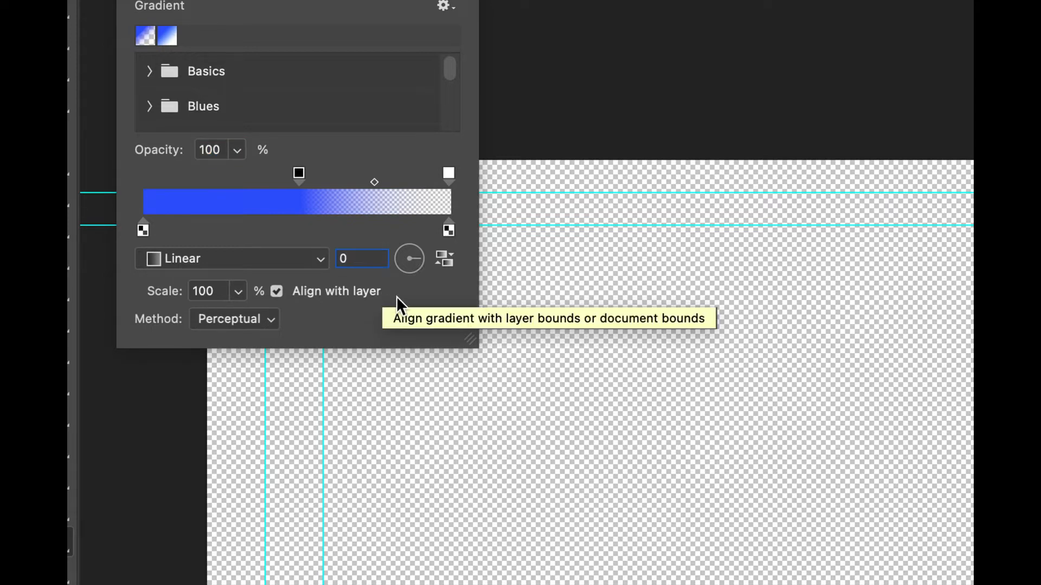
{"action": "key", "text": "Return"}
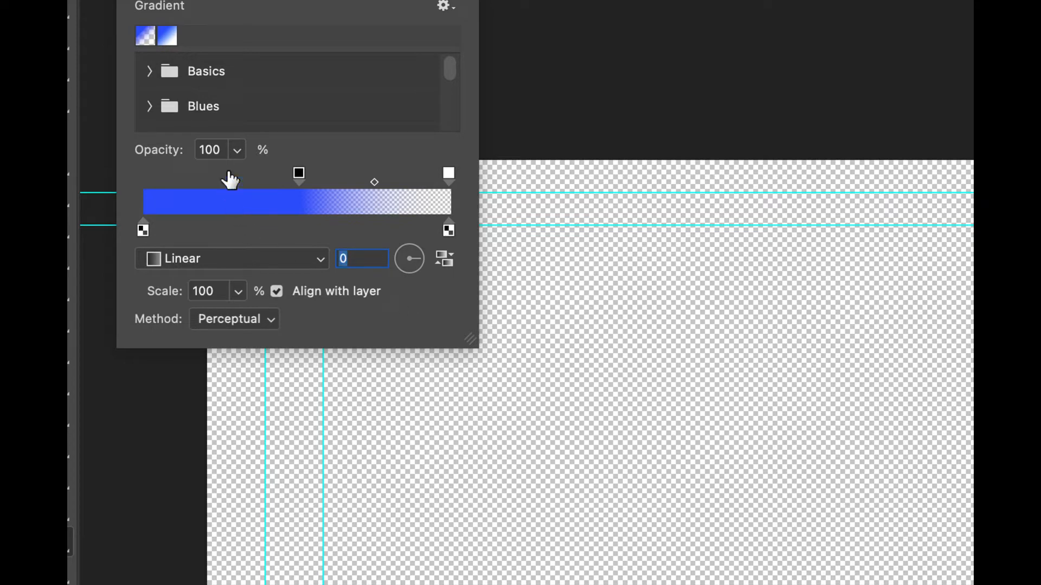
{"action": "left_click", "coordinate": [221, 150]}
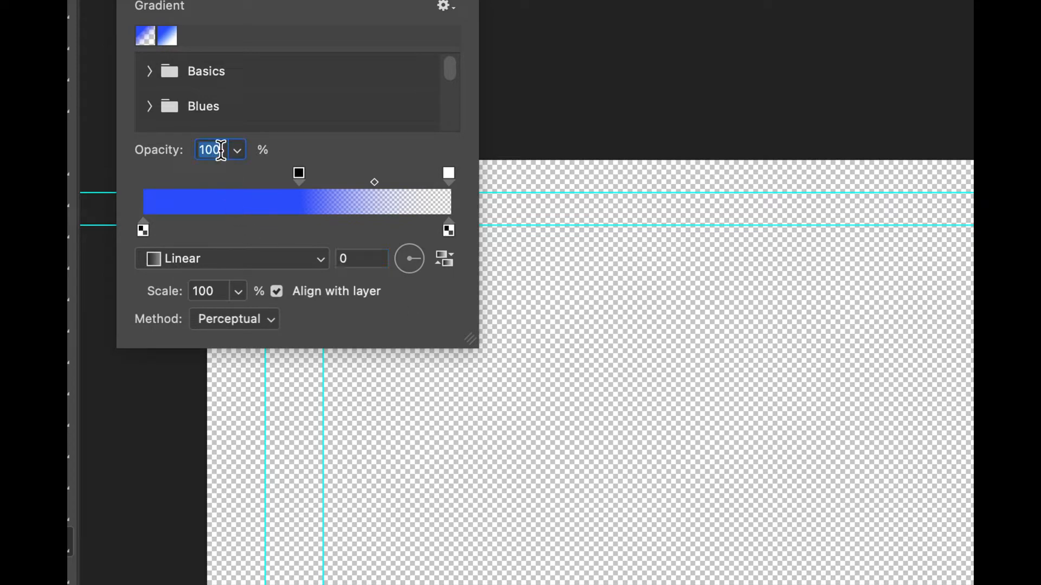
{"action": "type", "text": "80"}
{"action": "key", "text": "Tab"}
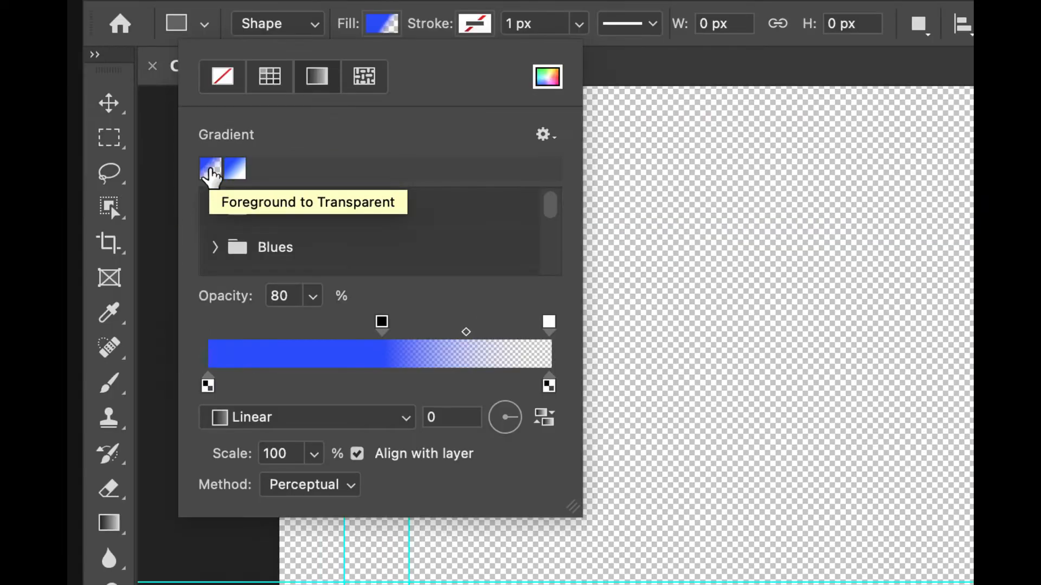
{"action": "key", "text": "Return"}
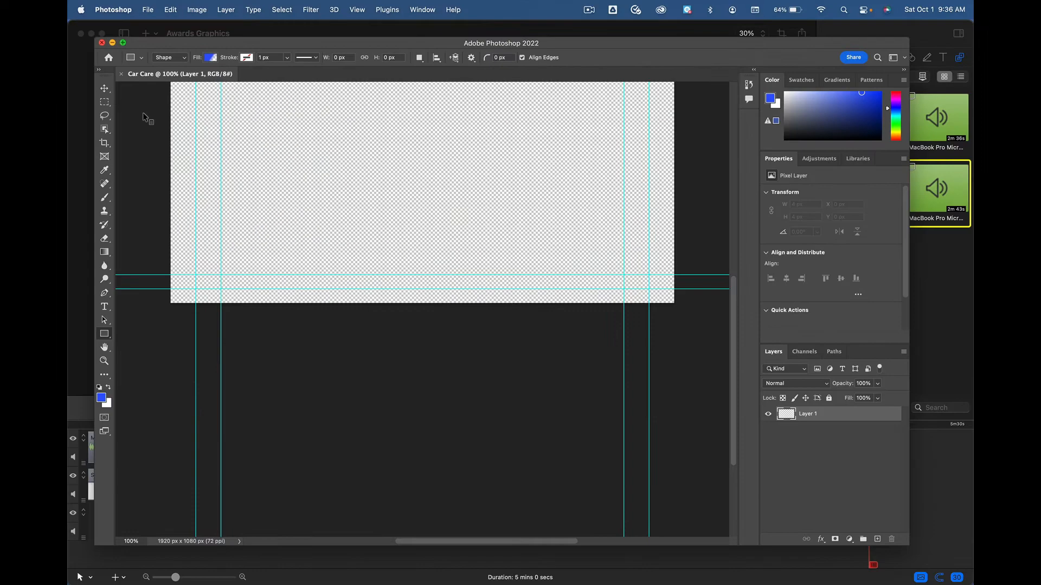
- Draw a gradient rectangle about 912 x 124 px, starting at the lower-left intersection of the inner guides
{"action": "scroll", "coordinate": [291, 204], "scroll_direction": "up", "scroll_amount": 5}
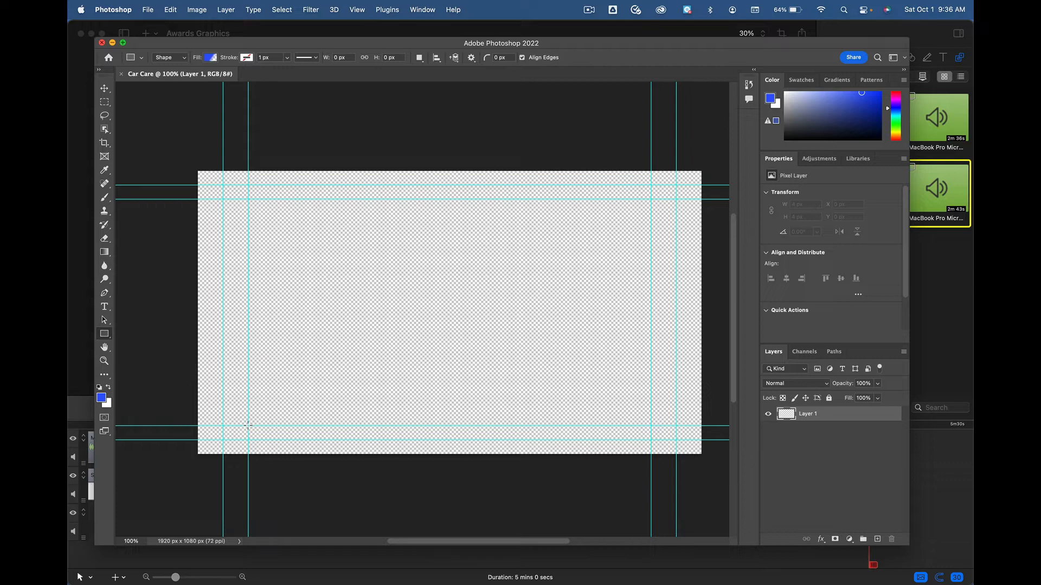
{"action": "left_click_drag", "start_coordinate": [248, 425], "coordinate": [487, 396]}
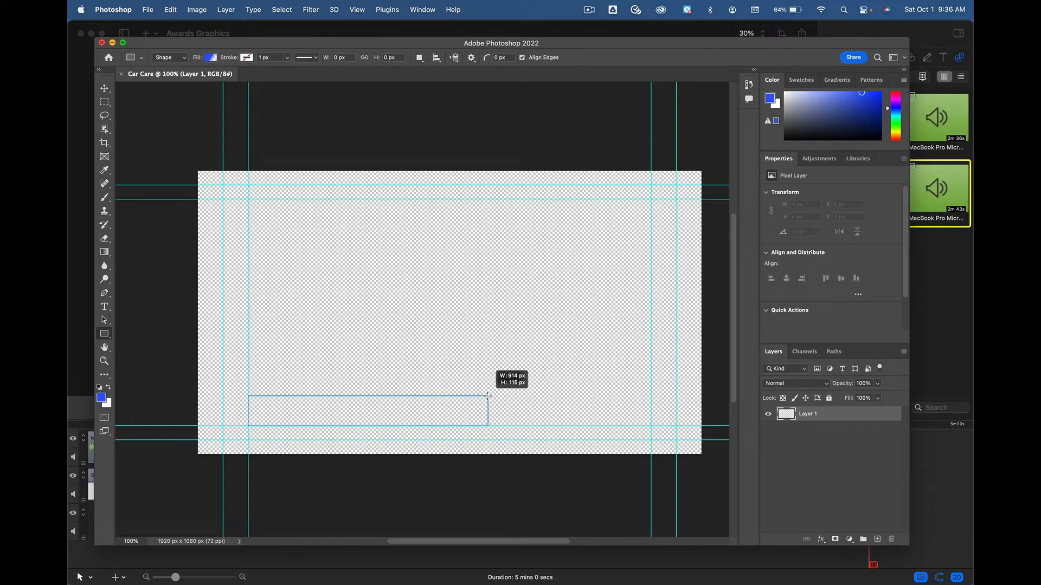
{"action": "mouse_move", "coordinate": [488, 396]}
{"action": "left_mouse_down"}
{"action": "mouse_move", "coordinate": [487, 407]}
{"action": "mouse_move", "coordinate": [486, 393]}
{"action": "left_mouse_up"}
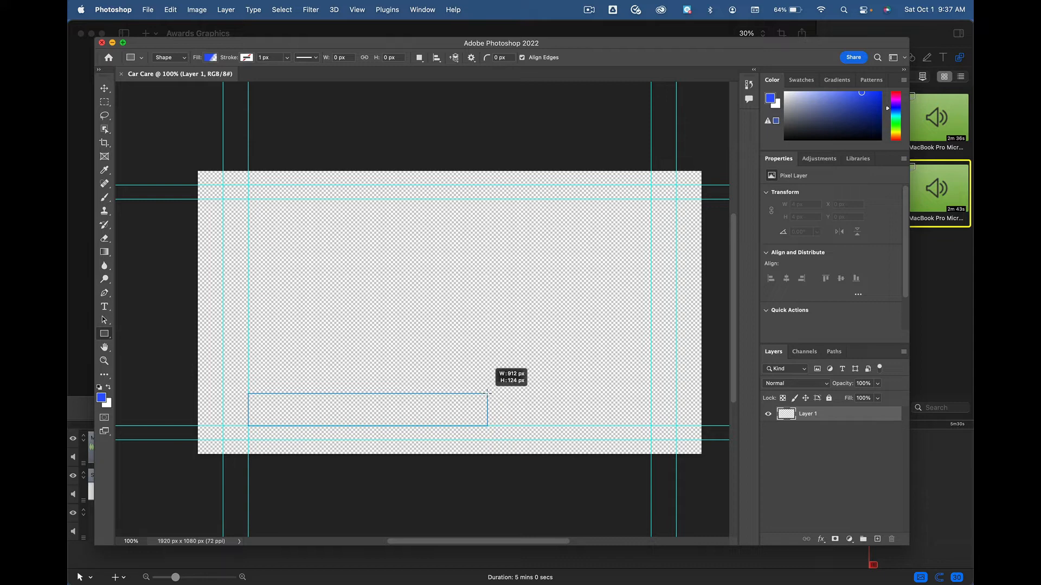
{"action": "left_click_drag", "start_coordinate": [486, 393], "coordinate": [486, 393]}
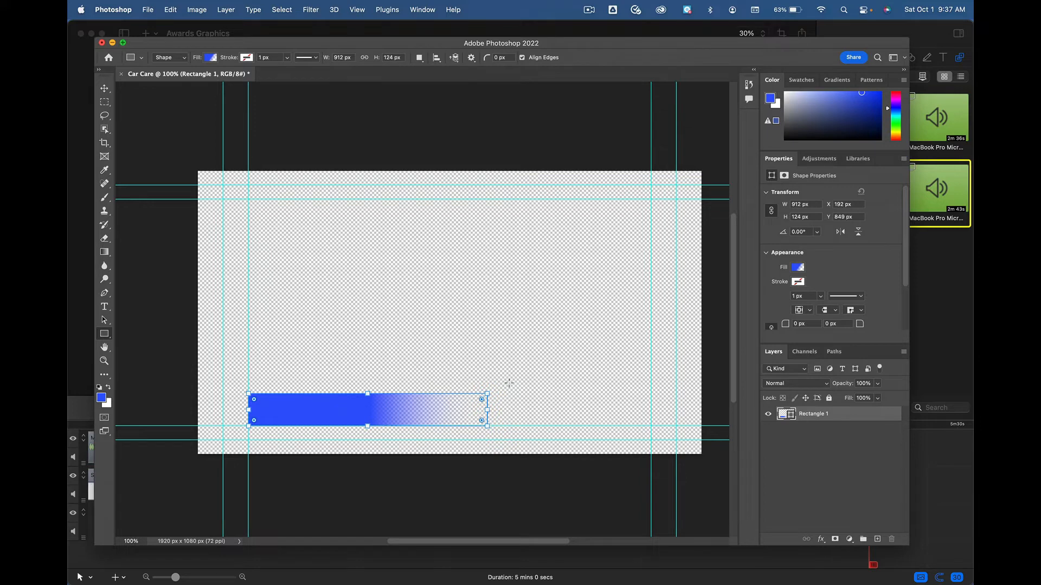
- Set up the Type tool with the Apple Chancery font at 90 pt and text color ffd912
{"action": "key", "text": "t"}
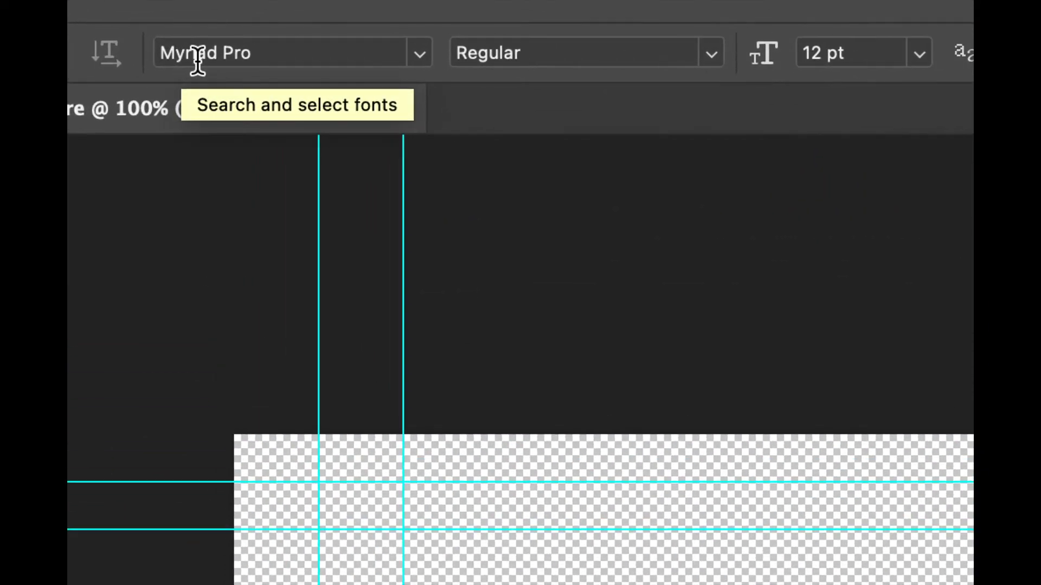
{"action": "left_click", "coordinate": [196, 58]}
{"action": "left_click", "coordinate": [230, 58]}
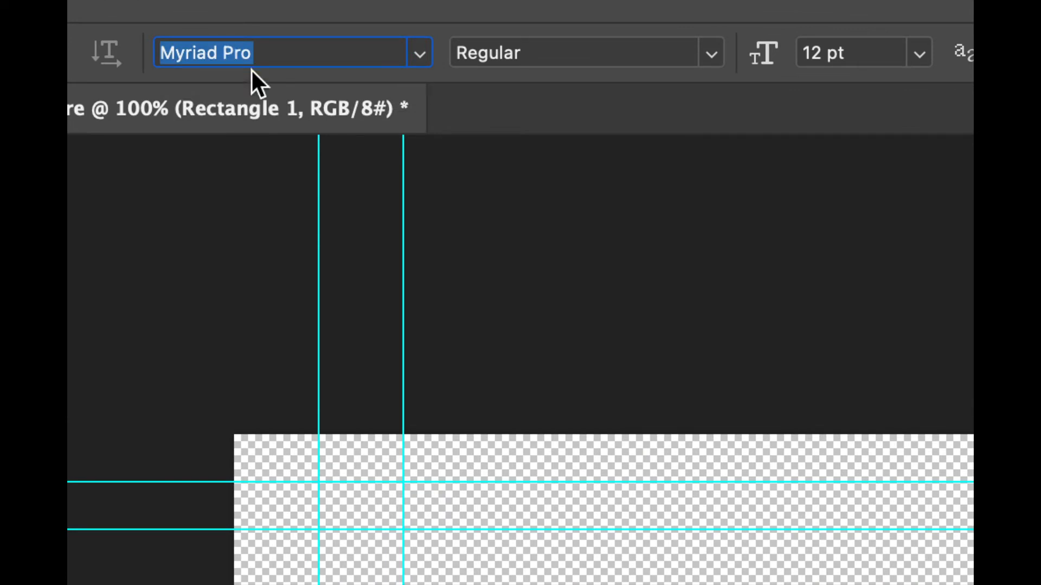
{"action": "type", "text": "apple c"}
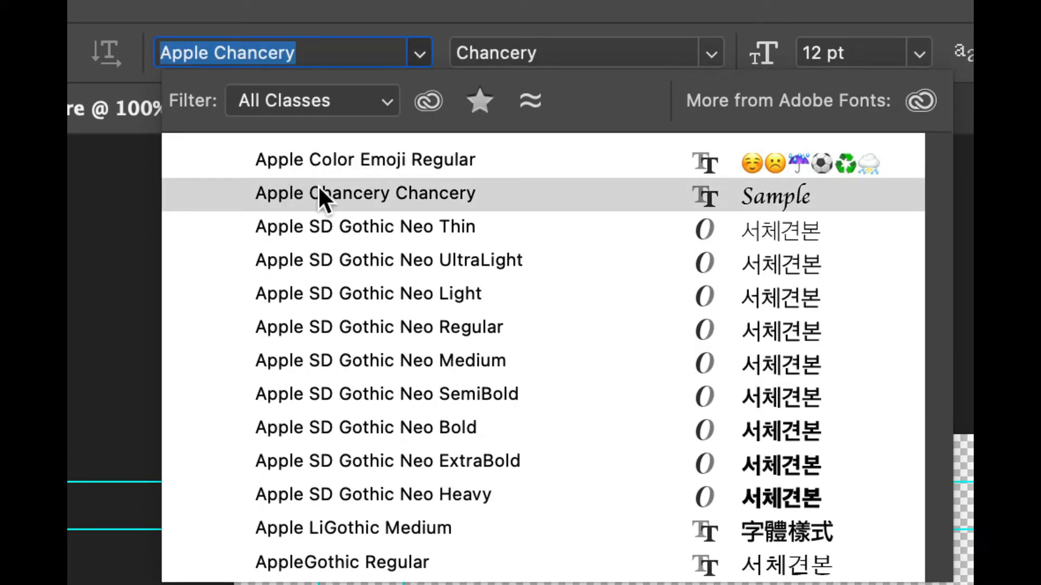
{"action": "left_click", "coordinate": [316, 191]}
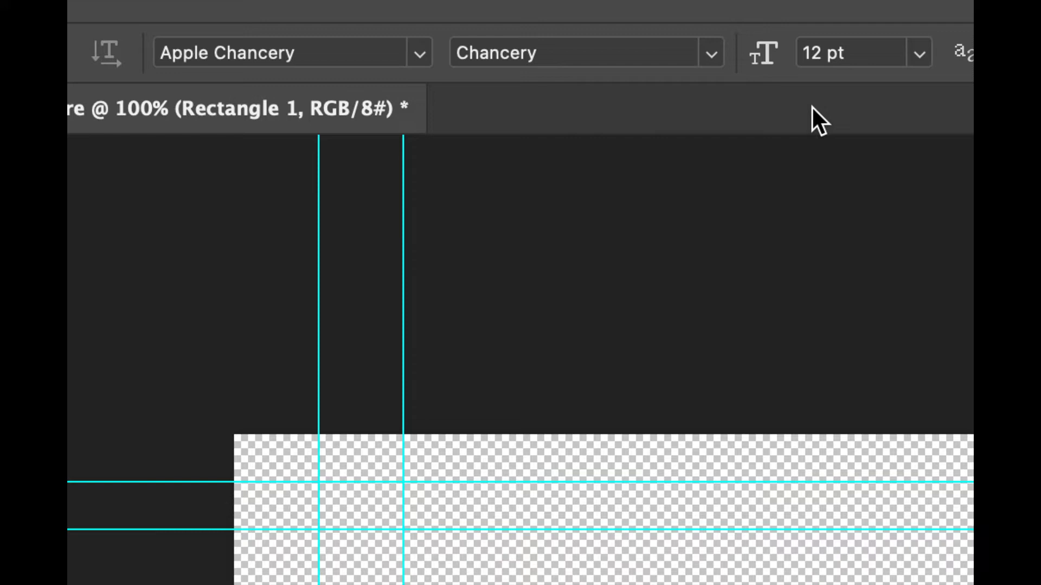
{"action": "left_click", "coordinate": [826, 53]}
{"action": "type", "text": "90"}
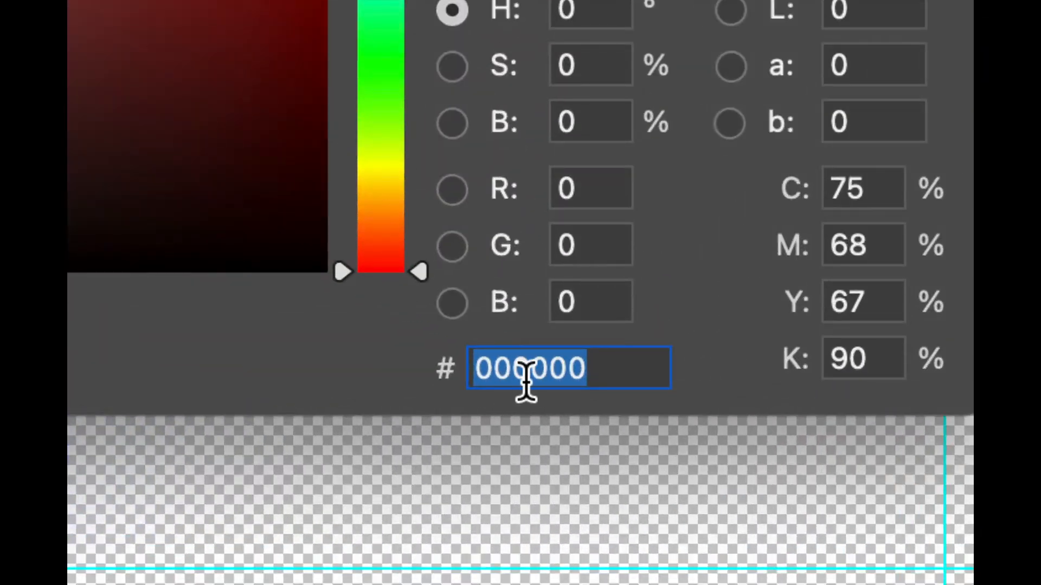
{"action": "type", "text": "ffd912"}
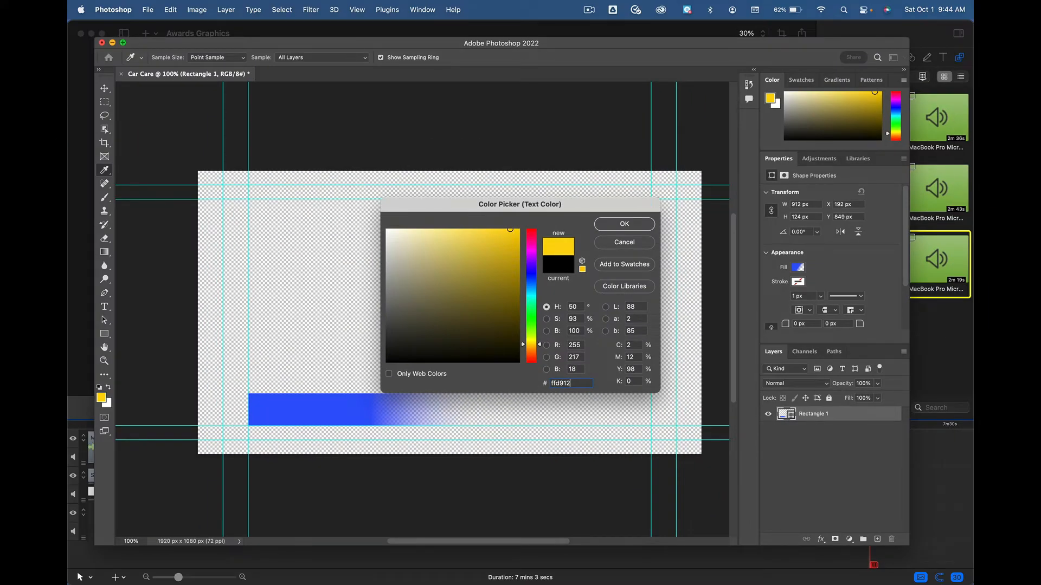
{"action": "left_click", "coordinate": [628, 221]}
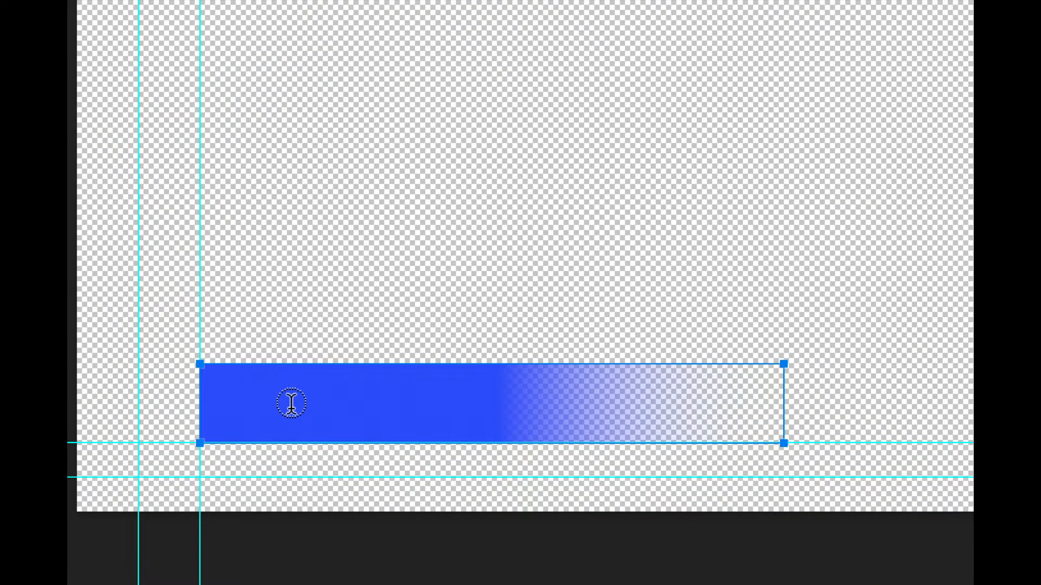
- Add the text "Car Care" over the blue bar, shift it right from the bar's left edge, and commit it
{"action": "left_click", "coordinate": [291, 403]}
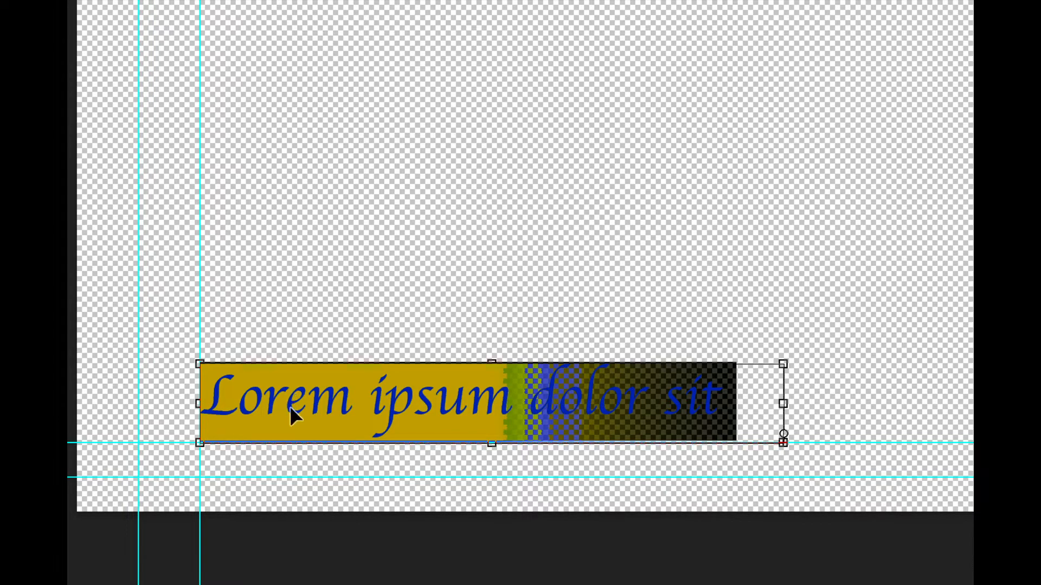
{"action": "type", "text": "Car Care"}
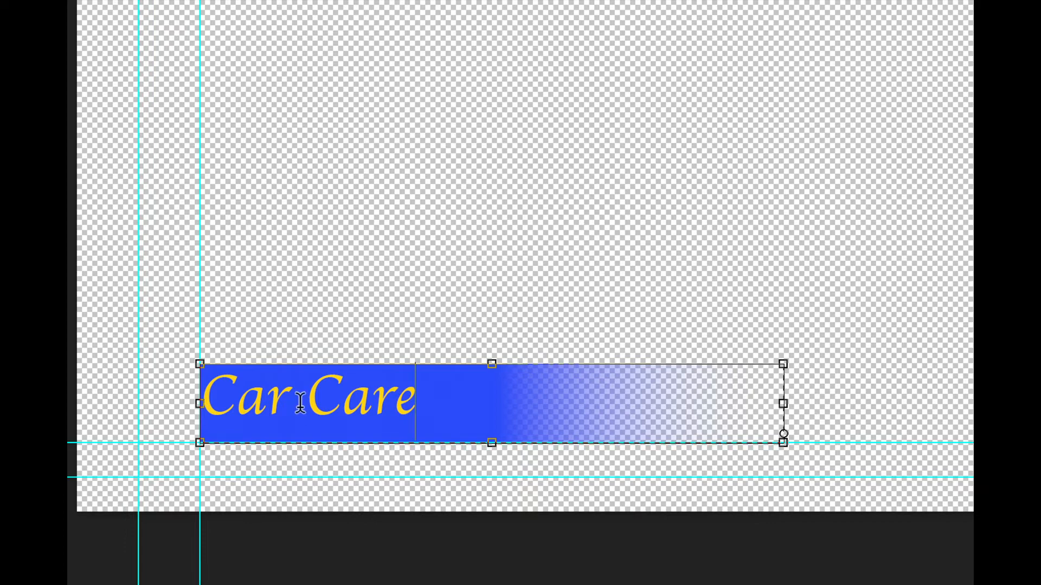
{"action": "left_click_drag", "start_coordinate": [252, 404], "coordinate": [336, 411]}
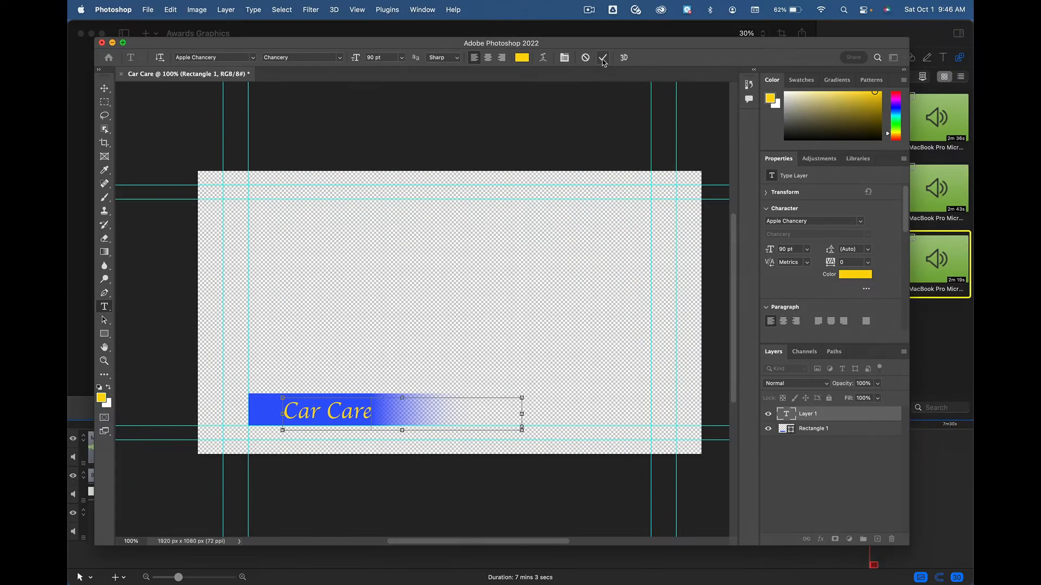
{"action": "left_click", "coordinate": [602, 58]}
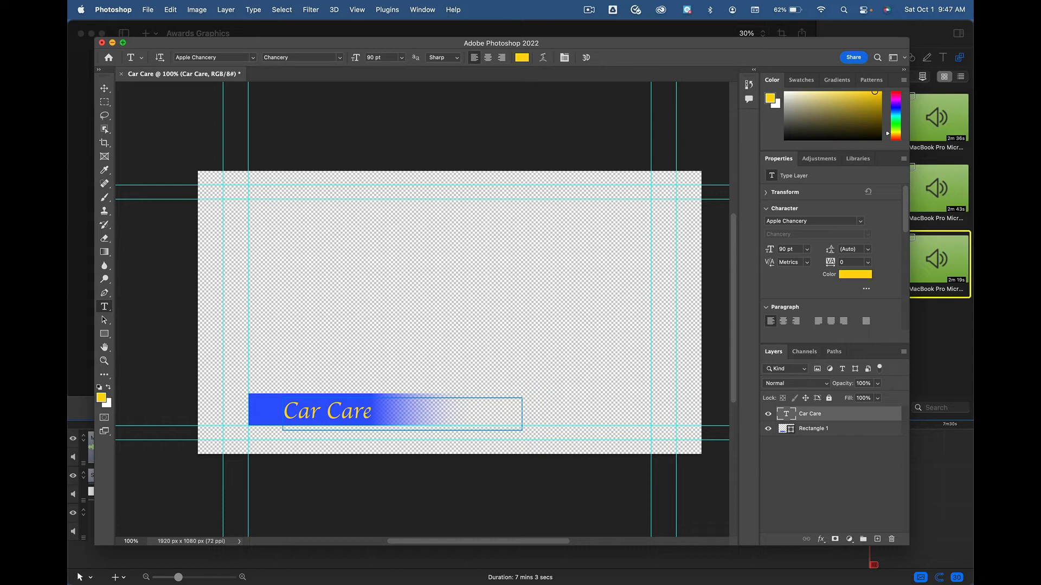
- Try widening the gradient rectangle to 1536 px at the right inner guide, and bring it back to 912 px
{"action": "key", "text": "u"}
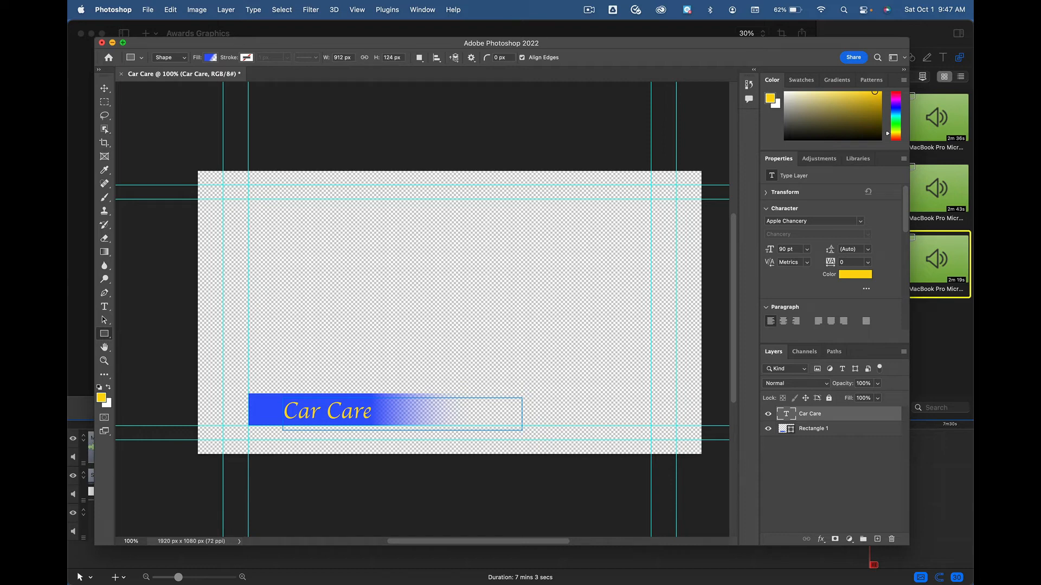
{"action": "left_click", "coordinate": [269, 412]}
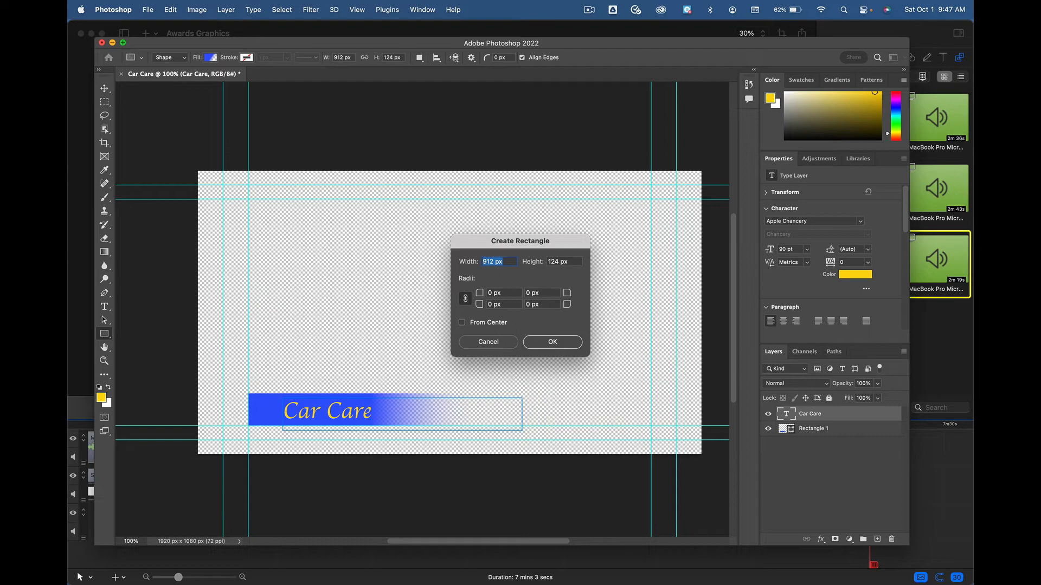
{"action": "left_click", "coordinate": [487, 341]}
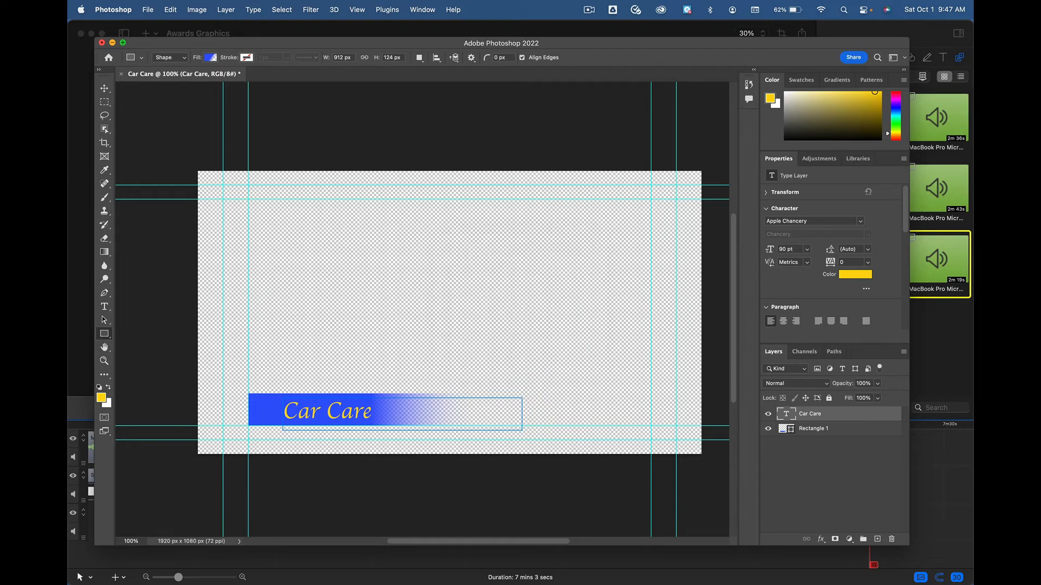
{"action": "left_click", "coordinate": [797, 428]}
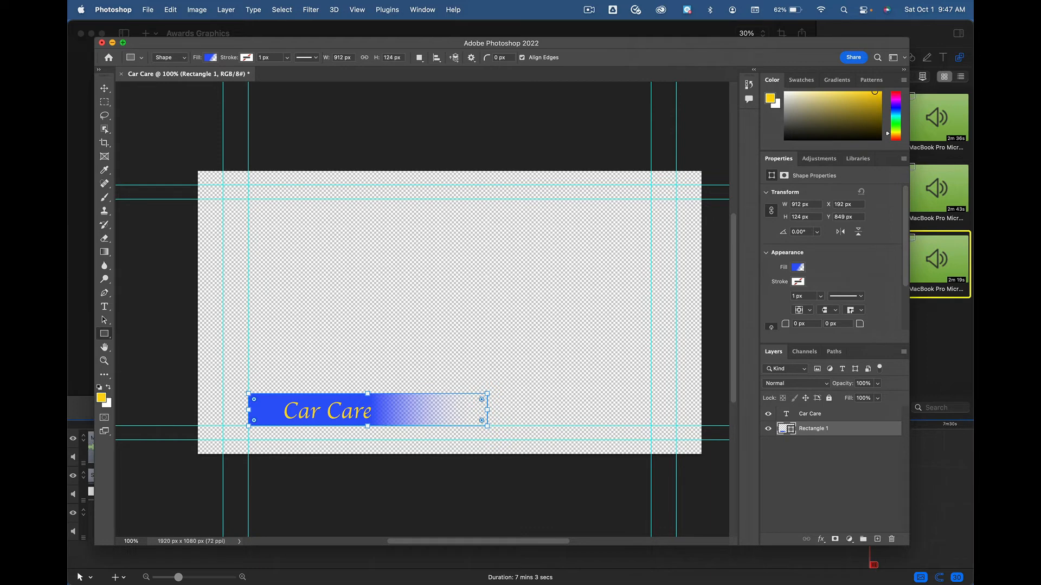
{"action": "mouse_move", "coordinate": [487, 410]}
{"action": "left_mouse_down"}
{"action": "mouse_move", "coordinate": [394, 410]}
{"action": "mouse_move", "coordinate": [529, 410]}
{"action": "mouse_move", "coordinate": [484, 410]}
{"action": "mouse_move", "coordinate": [495, 410]}
{"action": "left_mouse_up"}
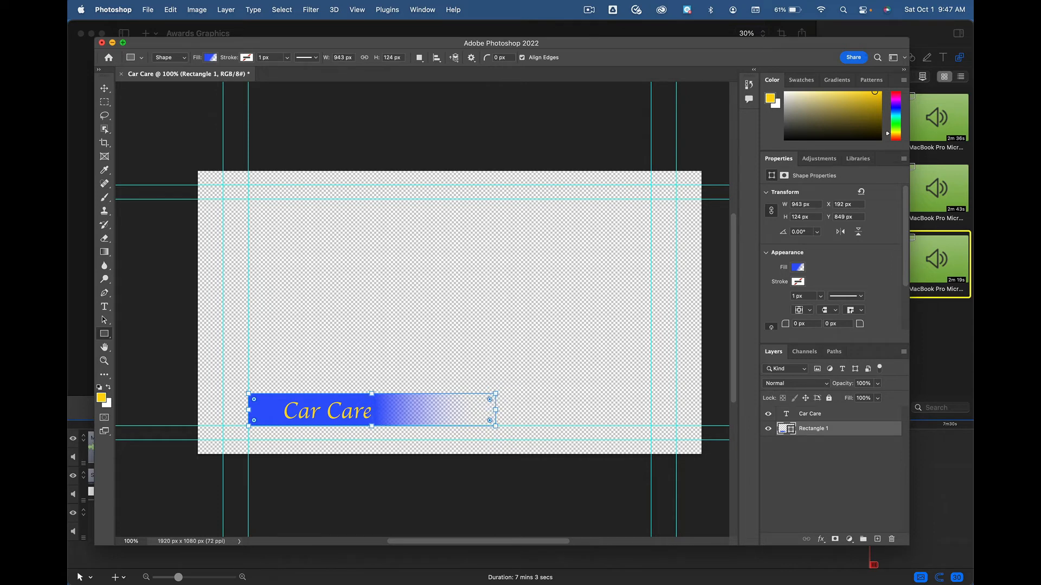
{"action": "left_click_drag", "start_coordinate": [496, 410], "coordinate": [650, 410]}
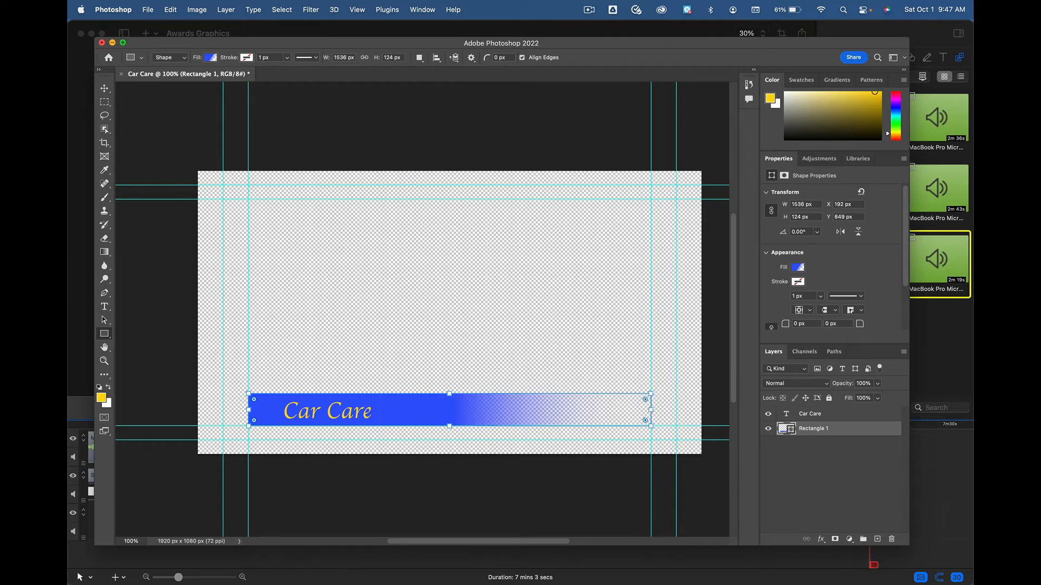
{"action": "left_click_drag", "start_coordinate": [650, 409], "coordinate": [486, 408]}
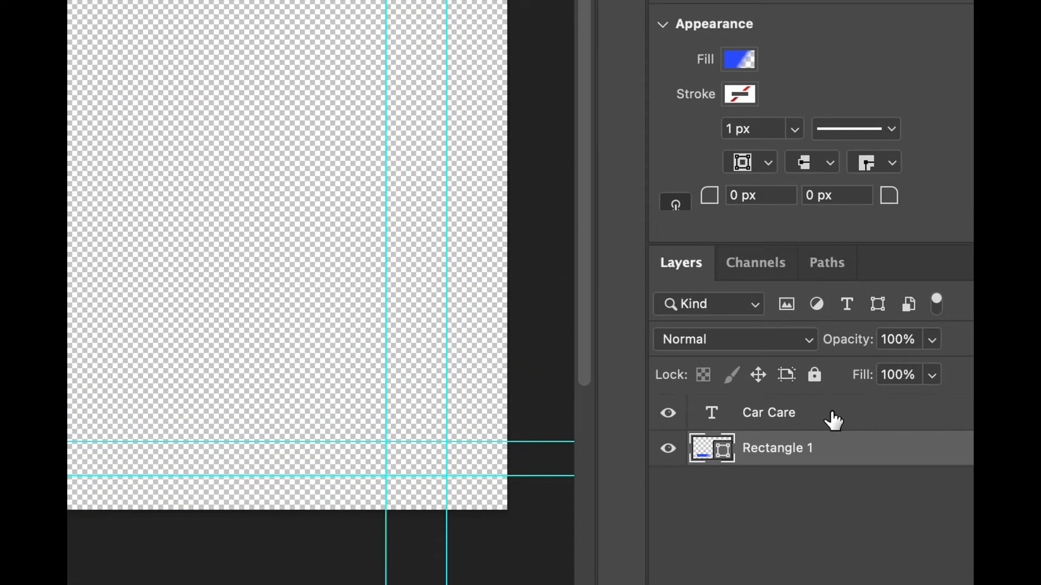
- Reduce the font size of the Car Care text layer to 73 pt
{"action": "left_click", "coordinate": [836, 415]}
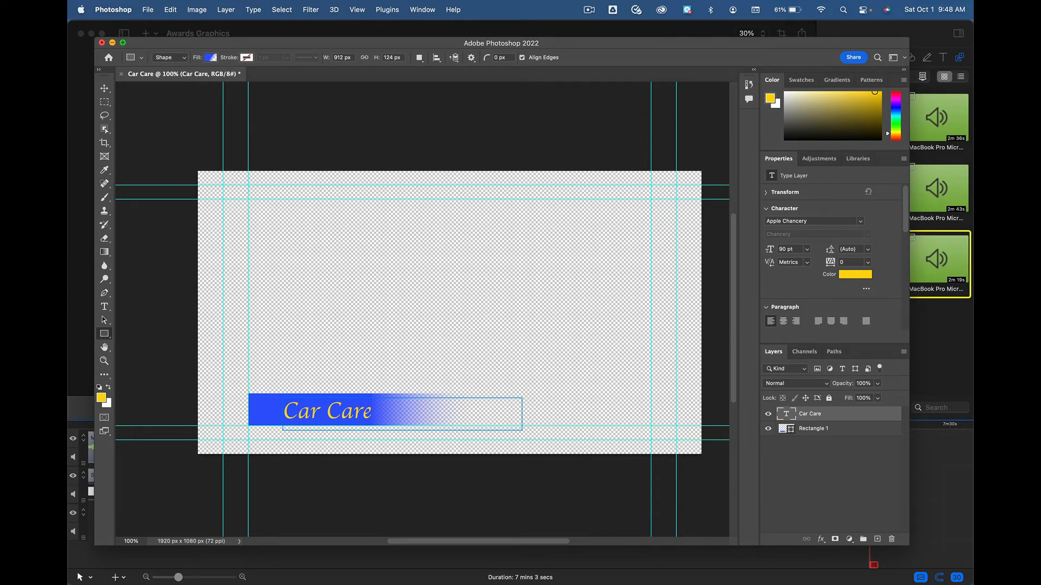
{"action": "left_click", "coordinate": [807, 250]}
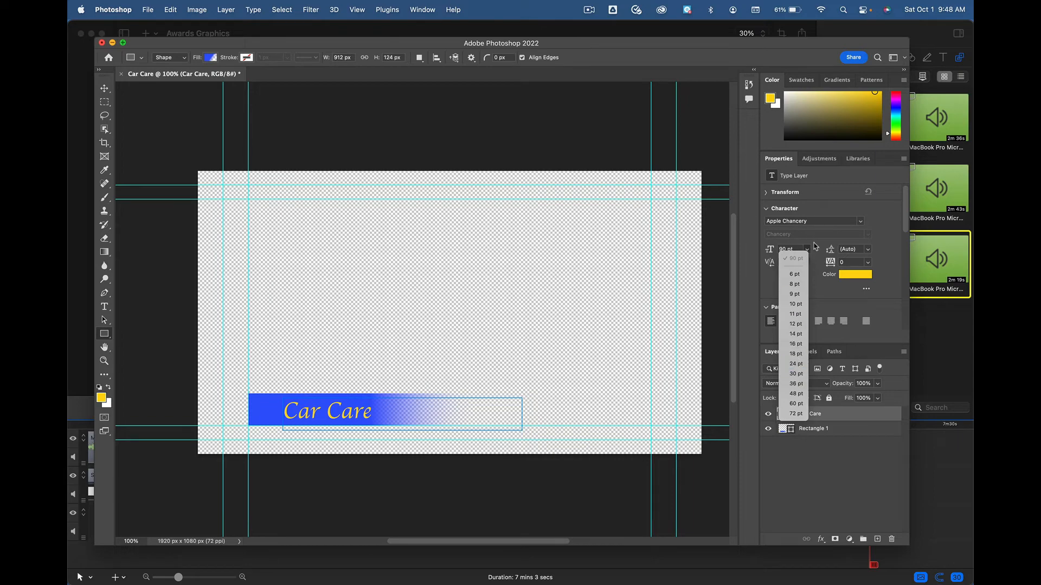
{"action": "left_click", "coordinate": [815, 245]}
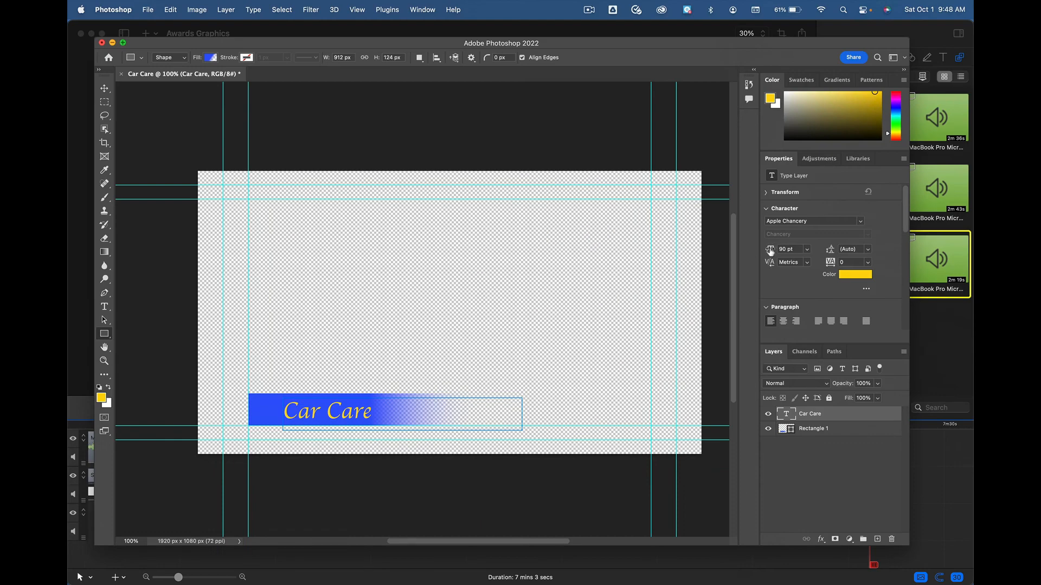
{"action": "mouse_move", "coordinate": [769, 252]}
{"action": "left_mouse_down"}
{"action": "mouse_move", "coordinate": [743, 252]}
{"action": "mouse_move", "coordinate": [806, 255]}
{"action": "mouse_move", "coordinate": [759, 255]}
{"action": "left_mouse_up"}
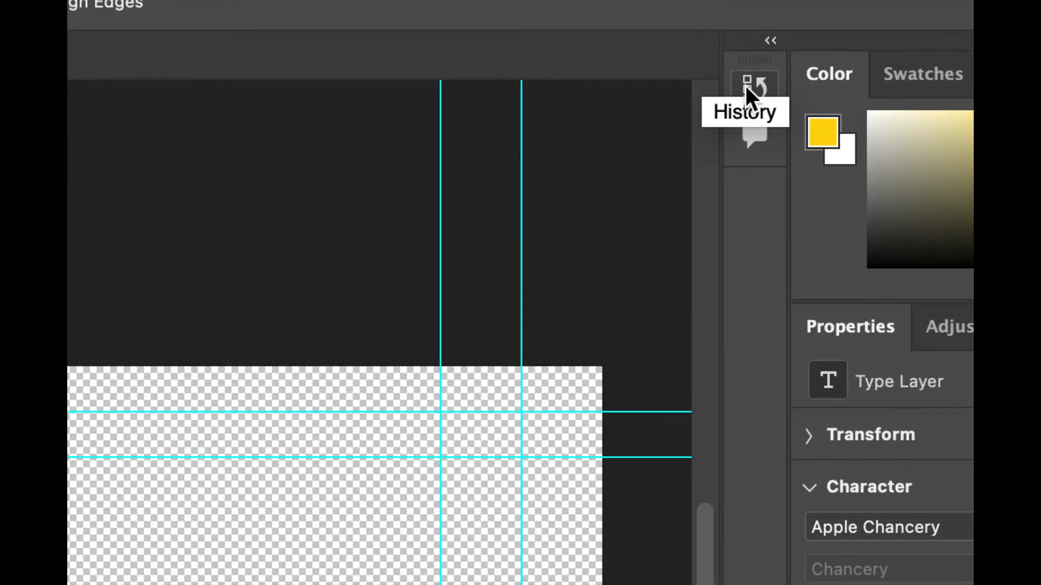
- Revert to the history state just before the Car Care font size change
{"action": "left_click", "coordinate": [748, 90]}
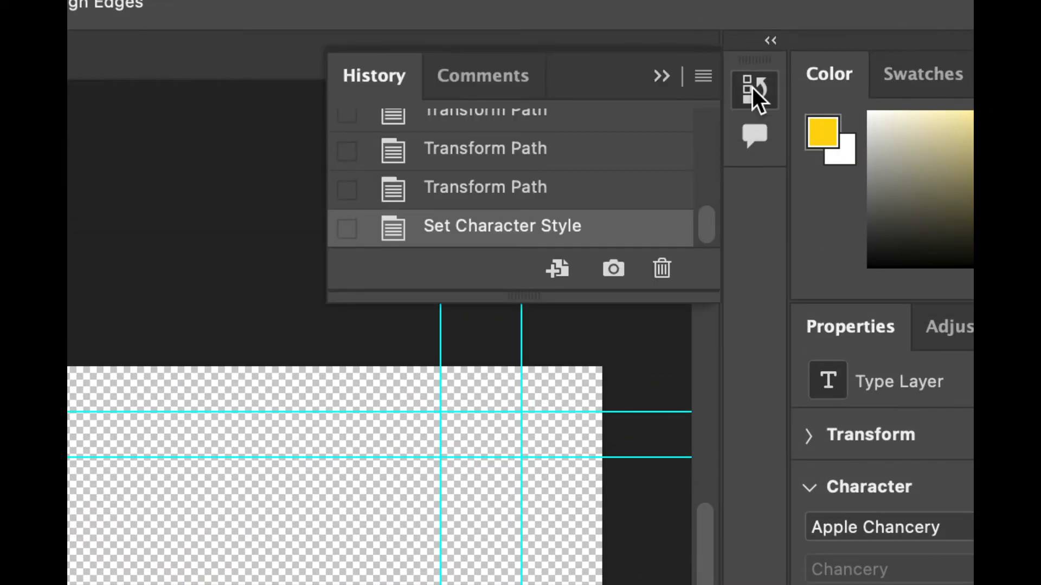
{"action": "left_click_drag", "start_coordinate": [530, 295], "coordinate": [551, 558]}
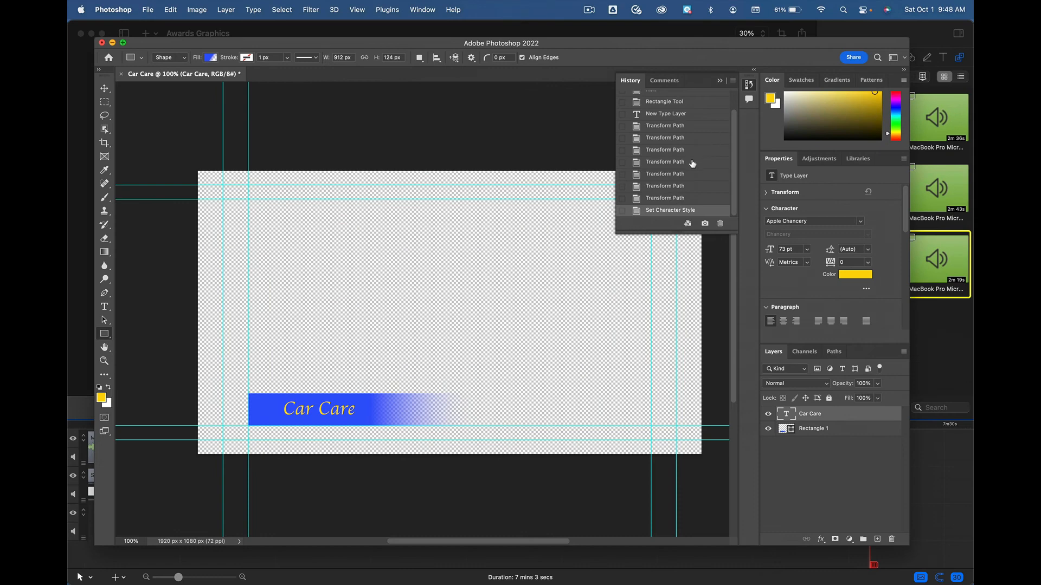
{"action": "left_click", "coordinate": [668, 198]}
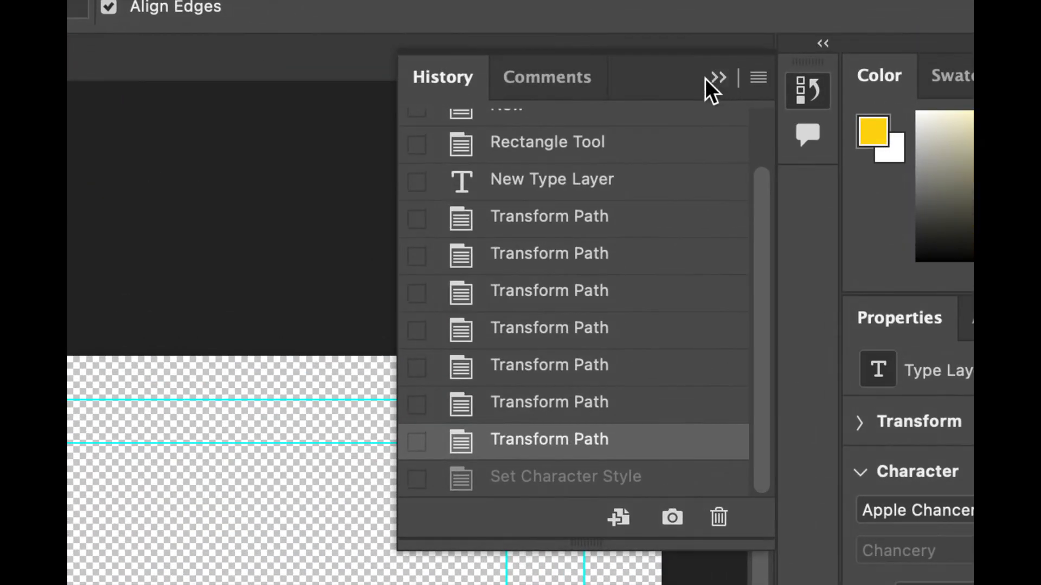
{"action": "left_click", "coordinate": [717, 78]}
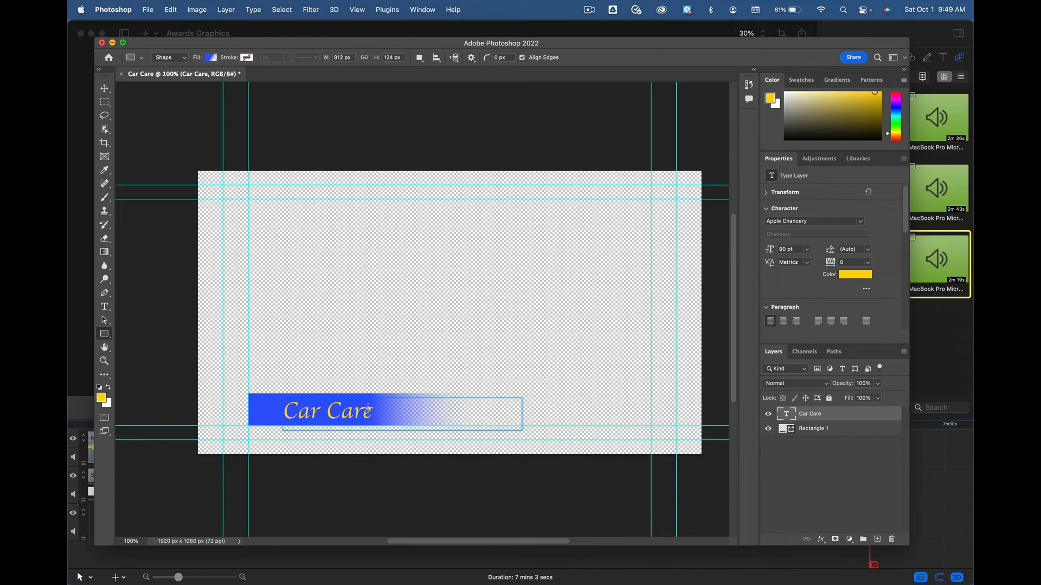
- Save the document to the computer's Desktop as Car Care.psd, replacing the existing file, with Maximize Compatibility on and both save notices set not to show again
{"action": "left_click", "coordinate": [146, 8]}
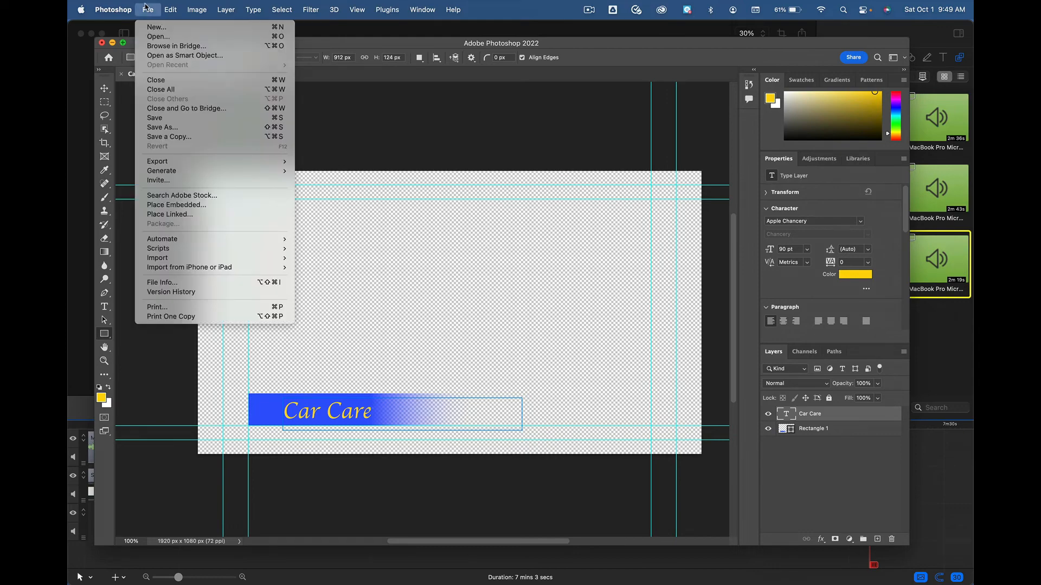
{"action": "left_click", "coordinate": [154, 120]}
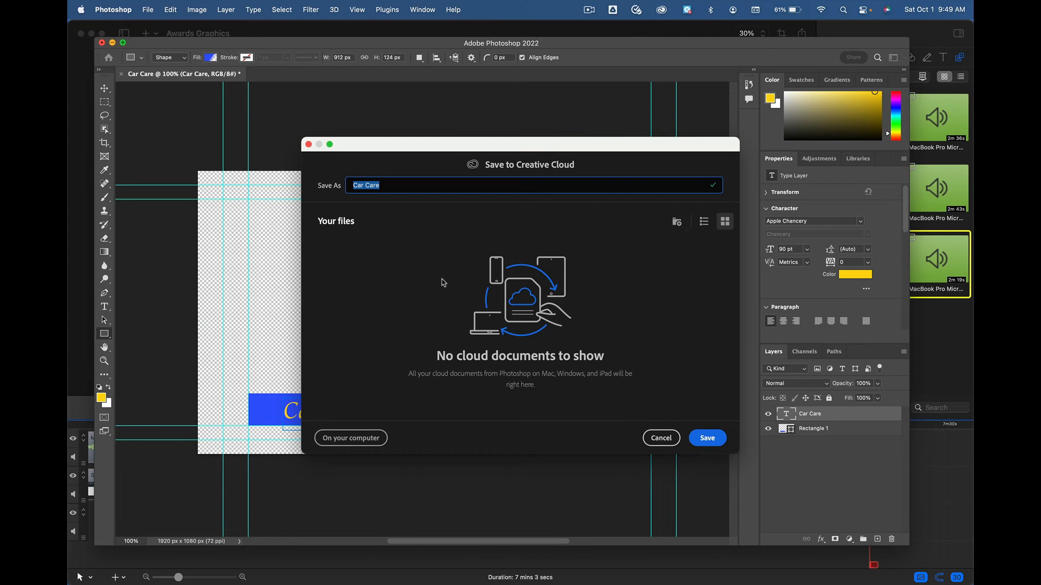
{"action": "left_click", "coordinate": [357, 439]}
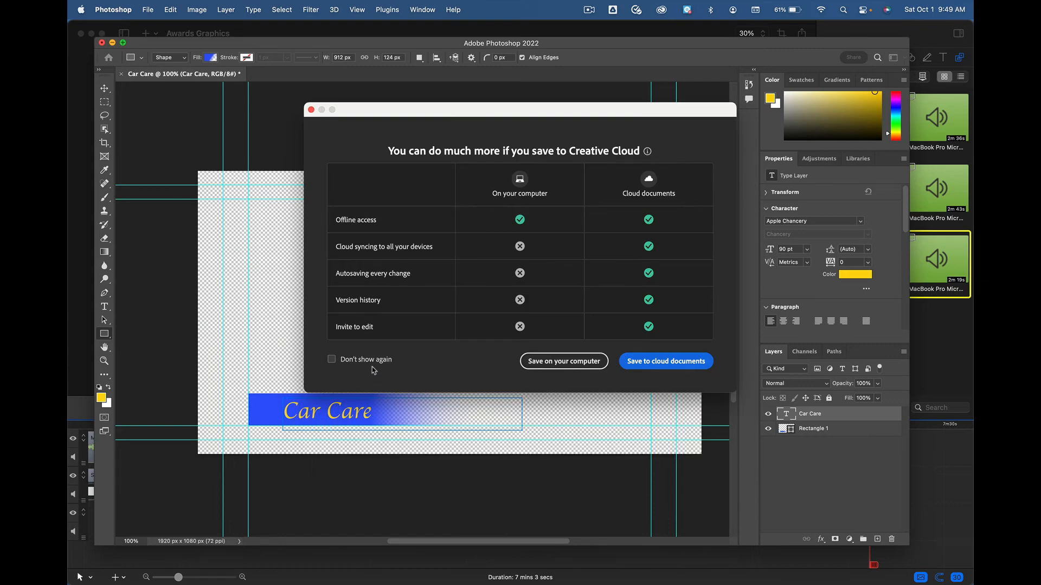
{"action": "left_click", "coordinate": [331, 361]}
{"action": "left_click", "coordinate": [580, 366]}
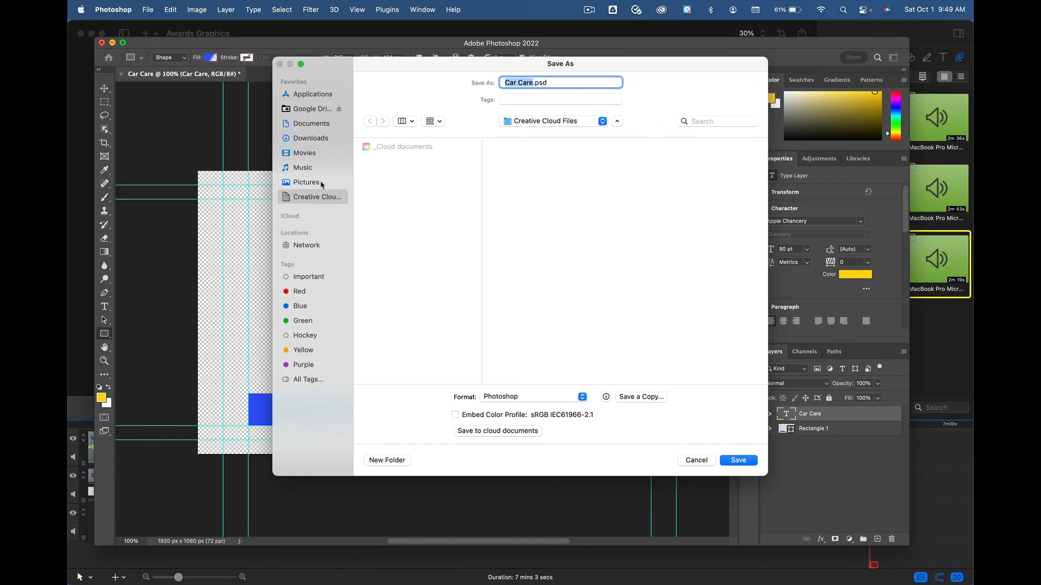
{"action": "key", "text": "super+d"}
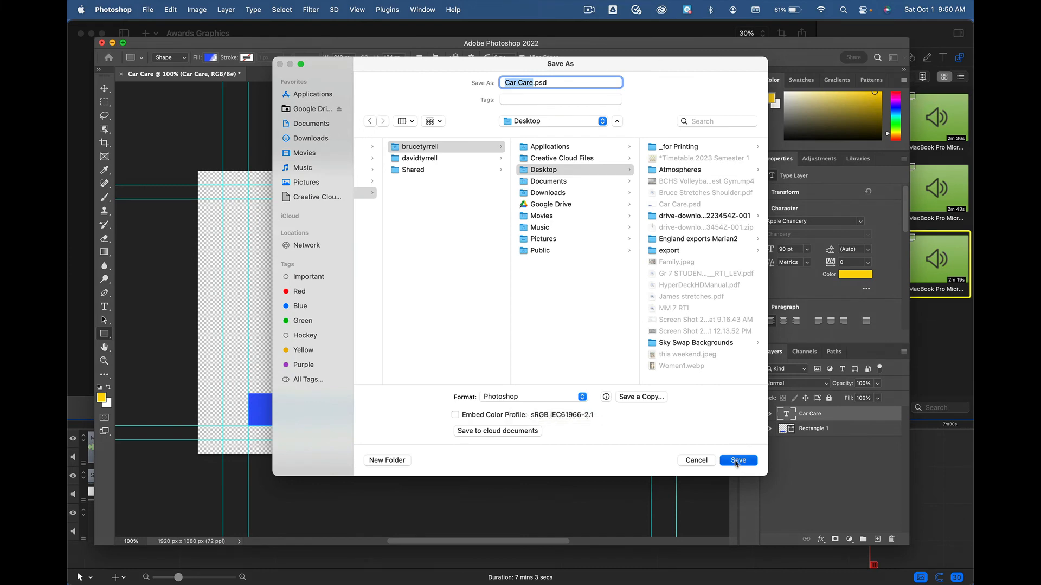
{"action": "left_click", "coordinate": [736, 461]}
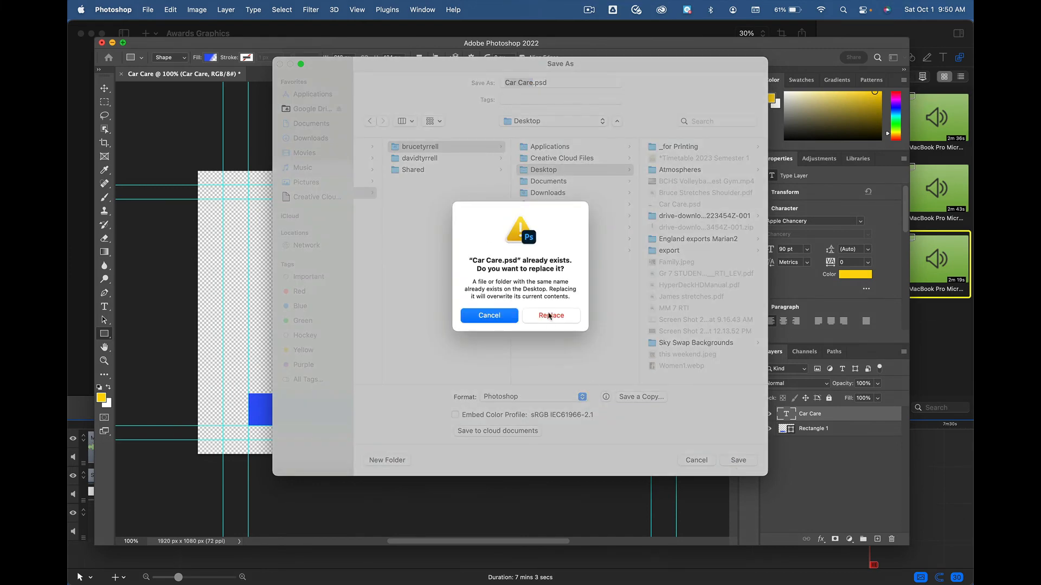
{"action": "left_click", "coordinate": [549, 316]}
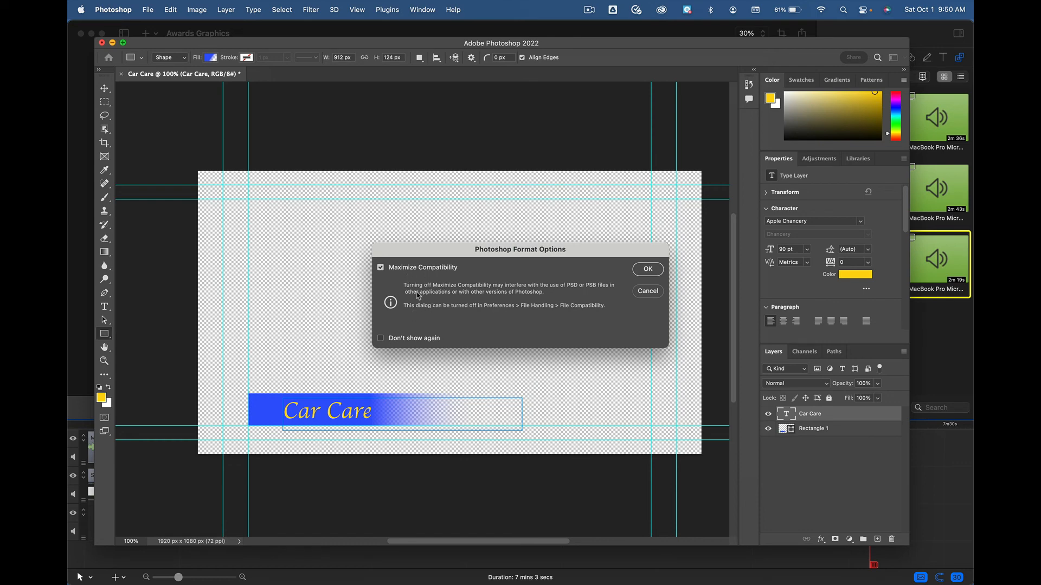
{"action": "left_click", "coordinate": [380, 339]}
{"action": "left_click", "coordinate": [643, 269]}
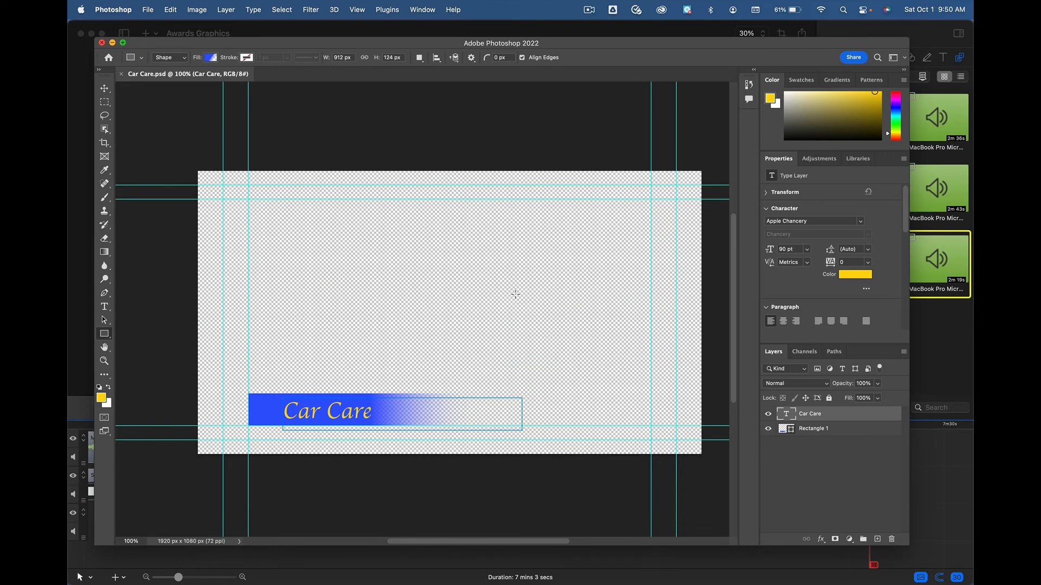
- Switch to the Awards Graphics spreadsheet in Chrome
{"action": "key", "text": "super+Tab"}
{"action": "key", "text": "super+Tab"}
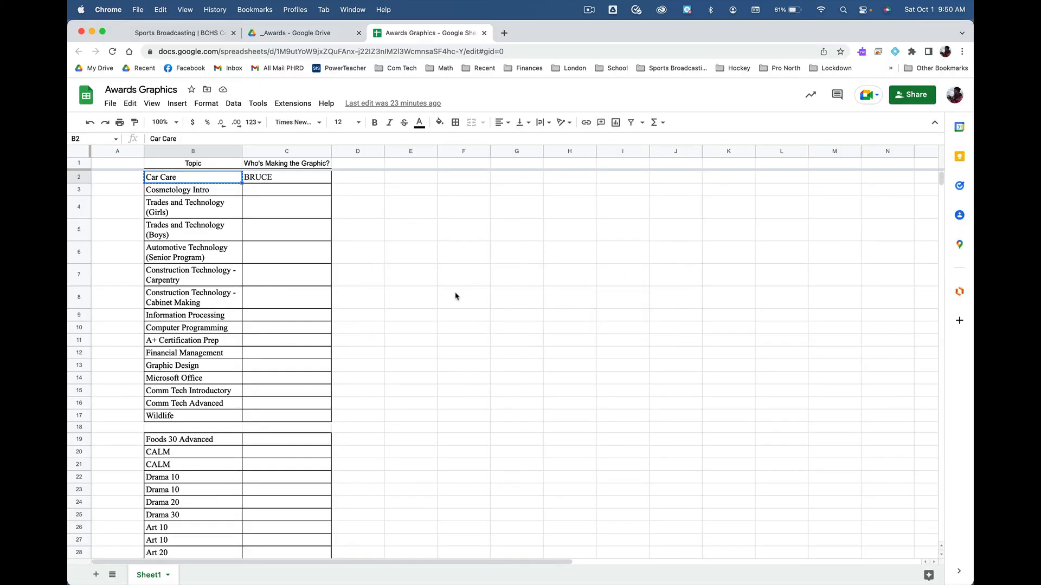
- Go to the _Awards folder in Google Drive and check the existing Car Care.psd entry
{"action": "mouse_move", "coordinate": [217, 552]}
{"action": "left_click", "coordinate": [274, 35]}
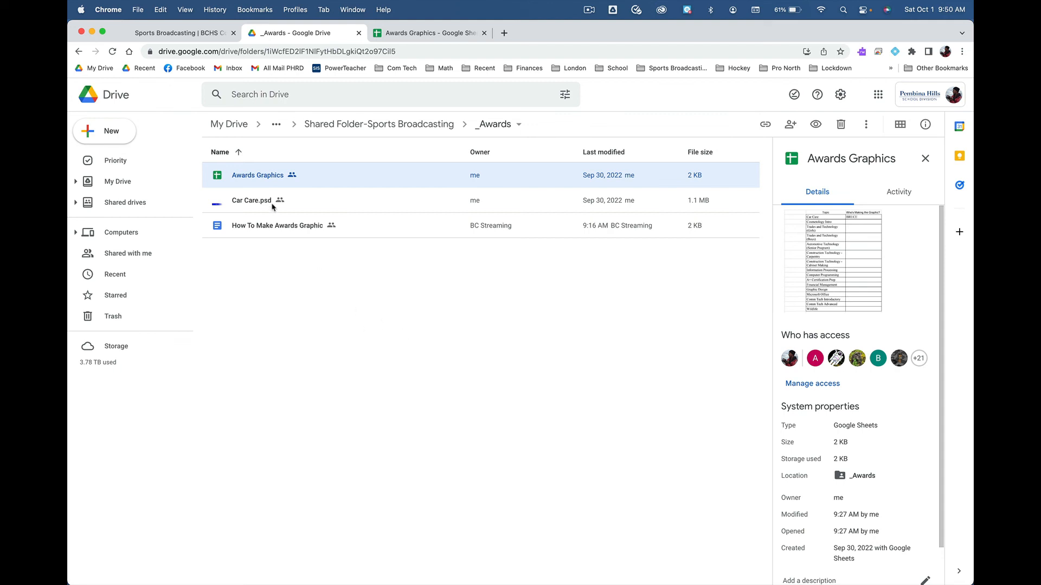
{"action": "left_click", "coordinate": [250, 200]}
{"action": "left_click", "coordinate": [346, 324]}
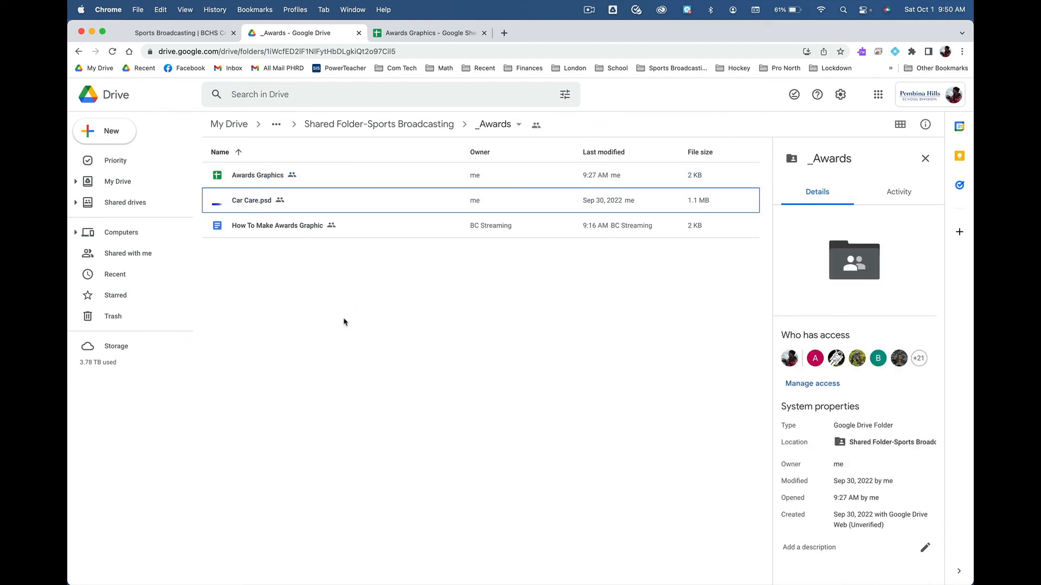
- Switch to Finder, open a window over the lower part of the Drive page and show the Desktop folder in it
{"action": "key", "text": "super+Tab"}
{"action": "key", "text": "super+Tab"}
{"action": "key", "text": "super+Tab"}
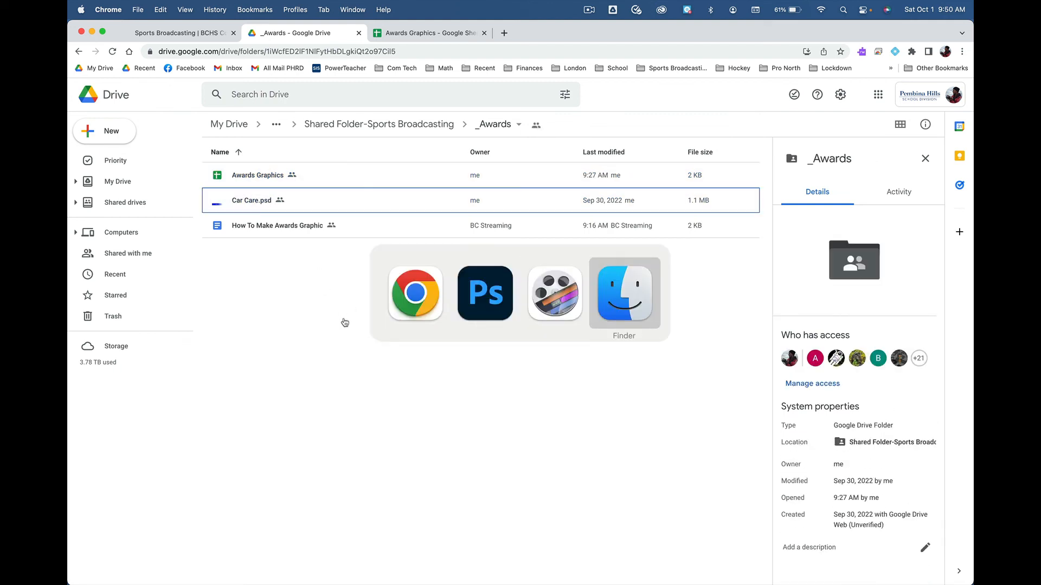
{"action": "left_click", "coordinate": [624, 293]}
{"action": "mouse_move", "coordinate": [247, 546]}
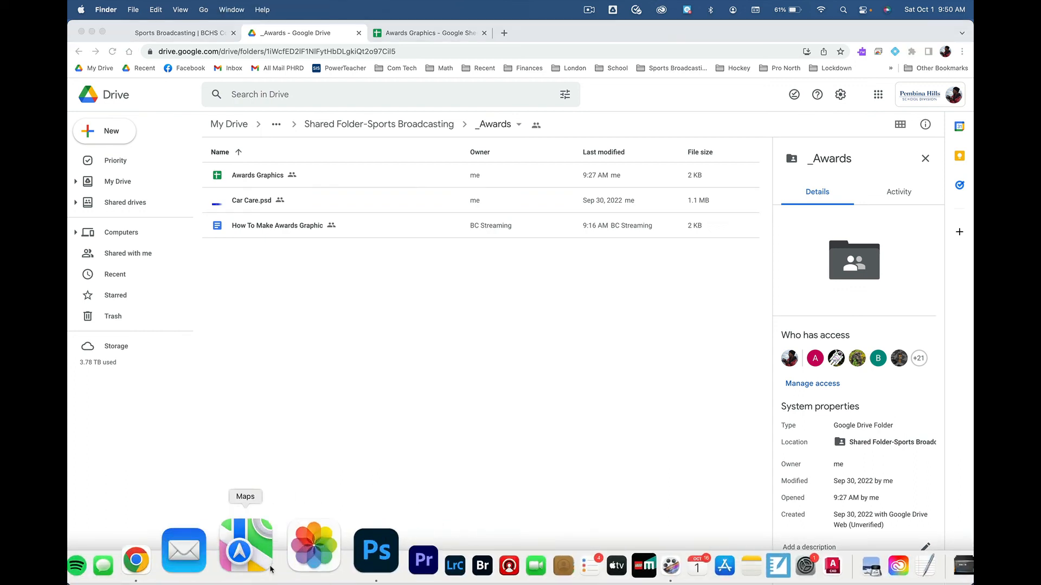
{"action": "left_click", "coordinate": [103, 547]}
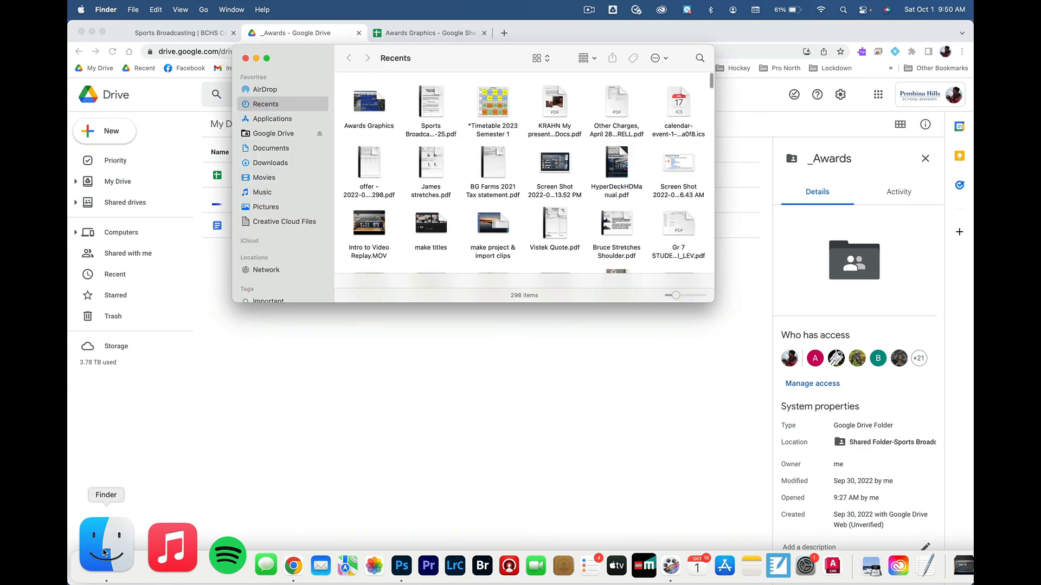
{"action": "left_click_drag", "start_coordinate": [306, 57], "coordinate": [538, 307]}
{"action": "key", "text": "super+shift+d"}
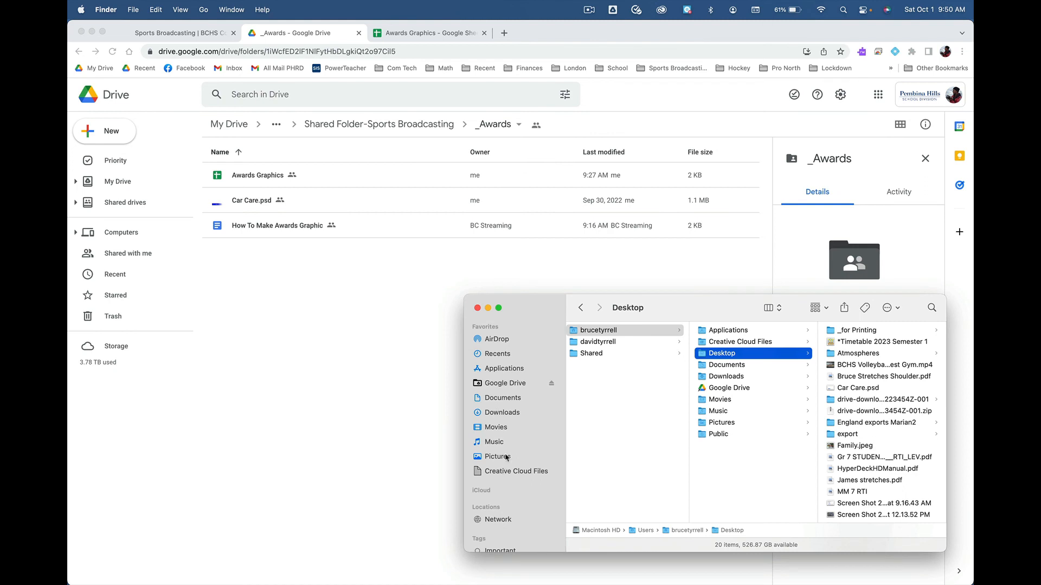
- Upload Car Care.psd from the Desktop to the _Awards folder in Google Drive, replacing the existing file
{"action": "scroll", "coordinate": [871, 387], "scroll_direction": "down", "scroll_amount": 2}
{"action": "left_click", "coordinate": [871, 386]}
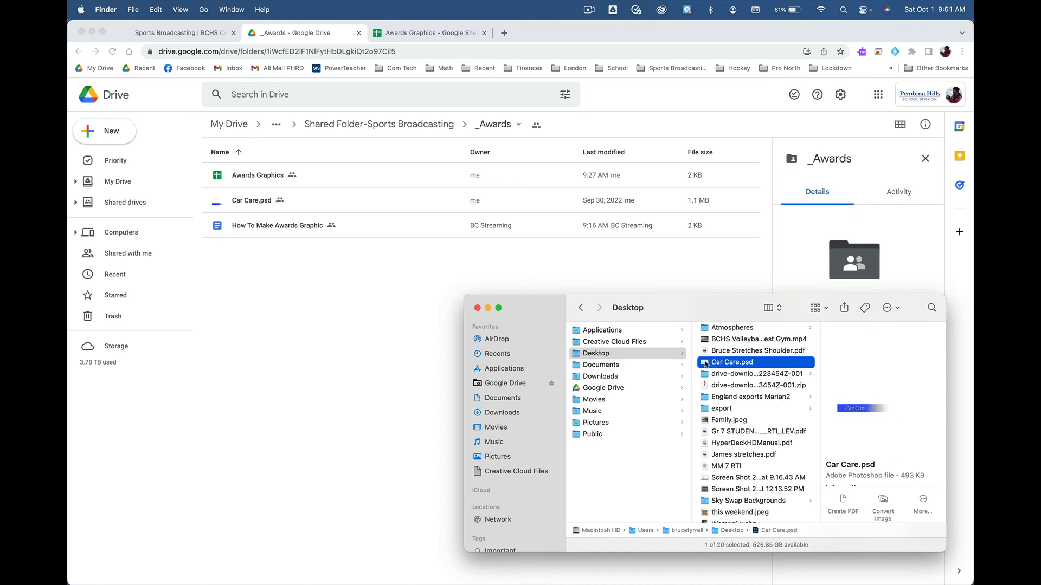
{"action": "left_click_drag", "start_coordinate": [704, 362], "coordinate": [274, 297]}
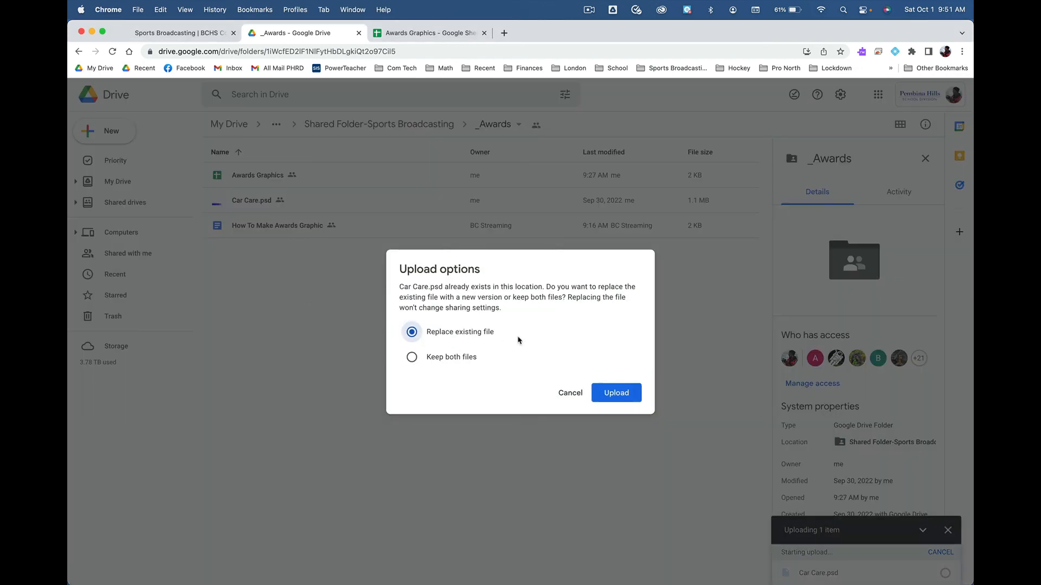
{"action": "left_click", "coordinate": [616, 393]}
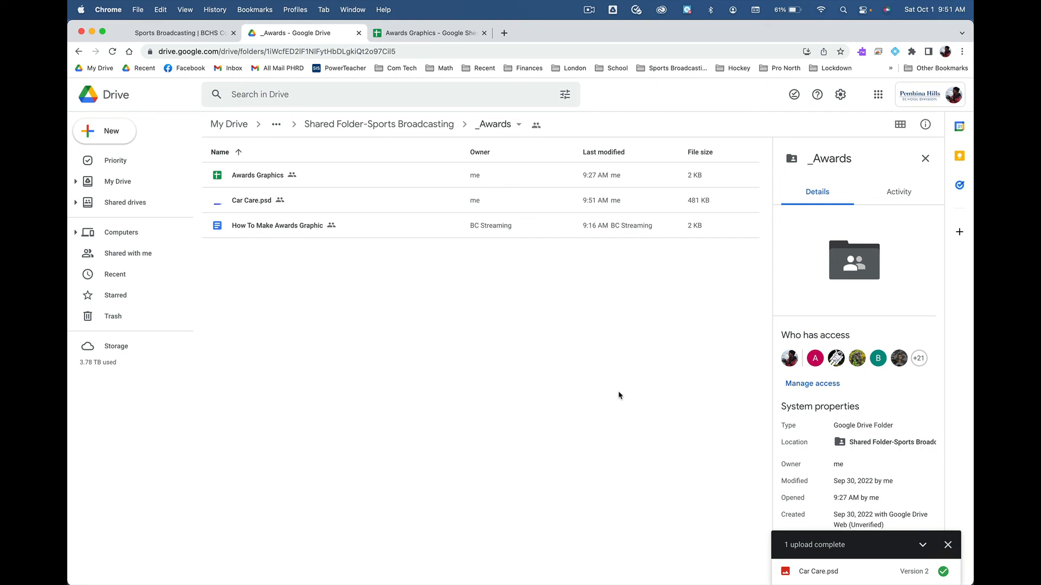
- Return to the Awards Graphics spreadsheet and review the Cosmetology Intro row and the remaining topics with their Who's Making the Graphic? cells
{"action": "left_click", "coordinate": [416, 33]}
{"action": "left_click", "coordinate": [177, 194]}
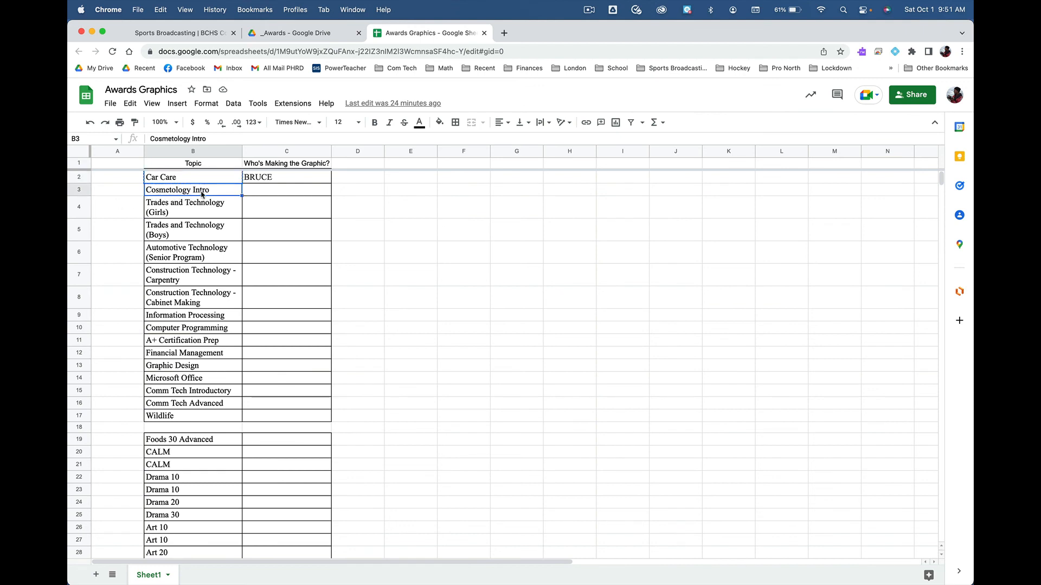
{"action": "left_click", "coordinate": [291, 188]}
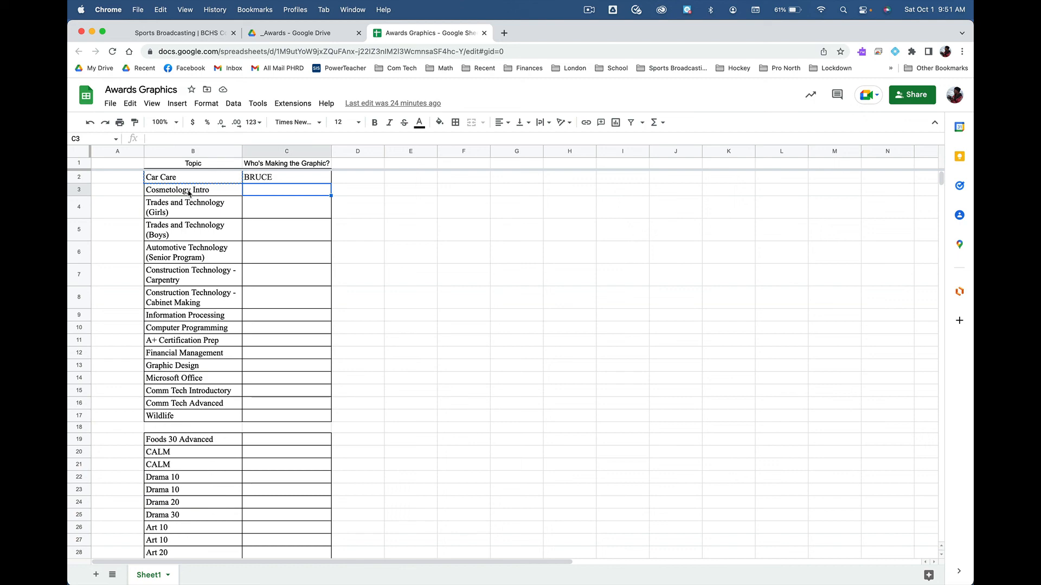
{"action": "scroll", "coordinate": [282, 255], "scroll_direction": "down", "scroll_amount": 5}
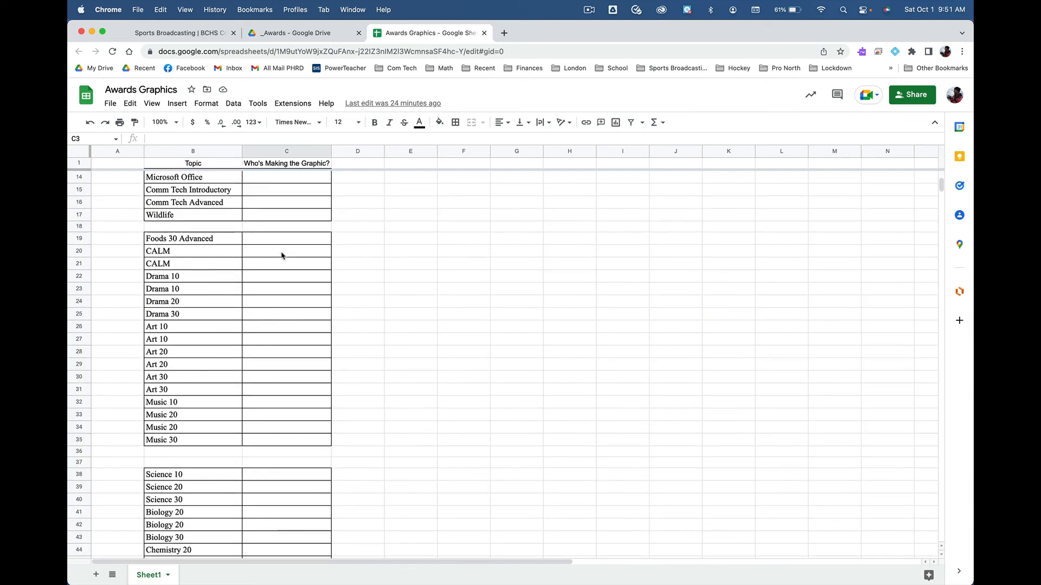
{"action": "scroll", "coordinate": [281, 256], "scroll_direction": "up", "scroll_amount": 5}
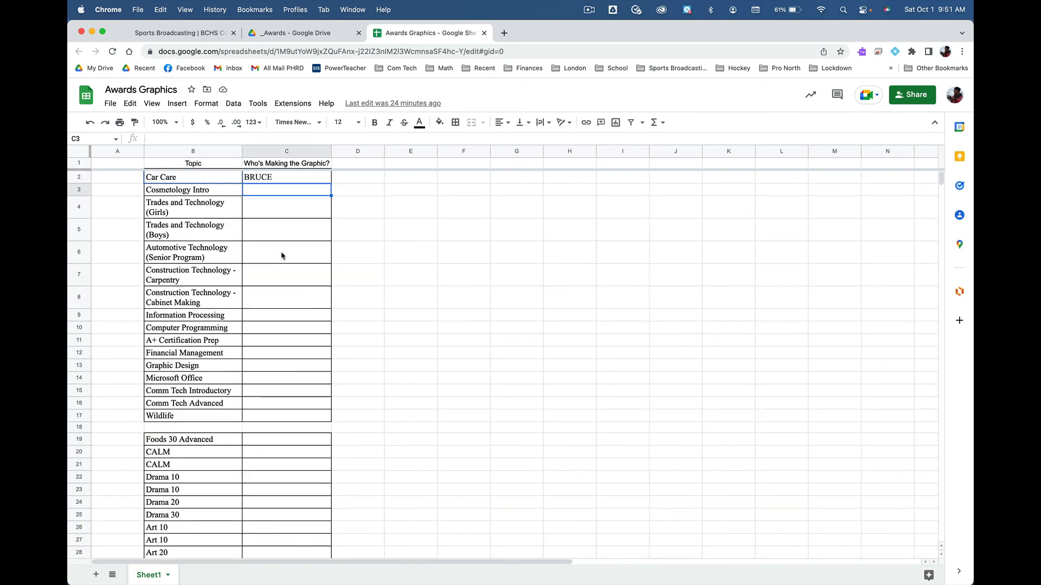